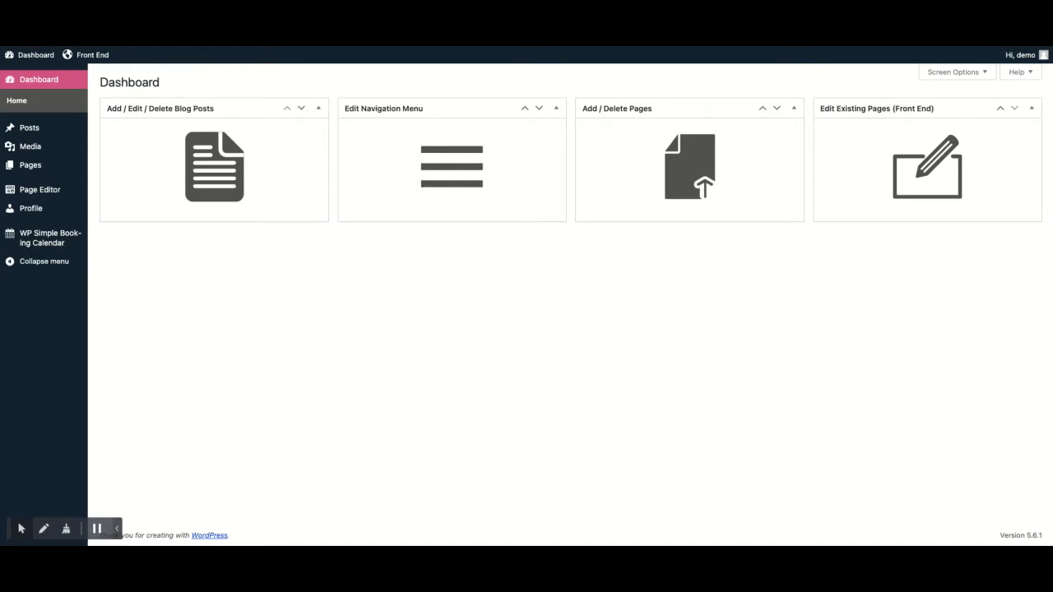
# Step: Open the website's front end and start editing the Home page in the page builder
pyautogui.click(92, 57)
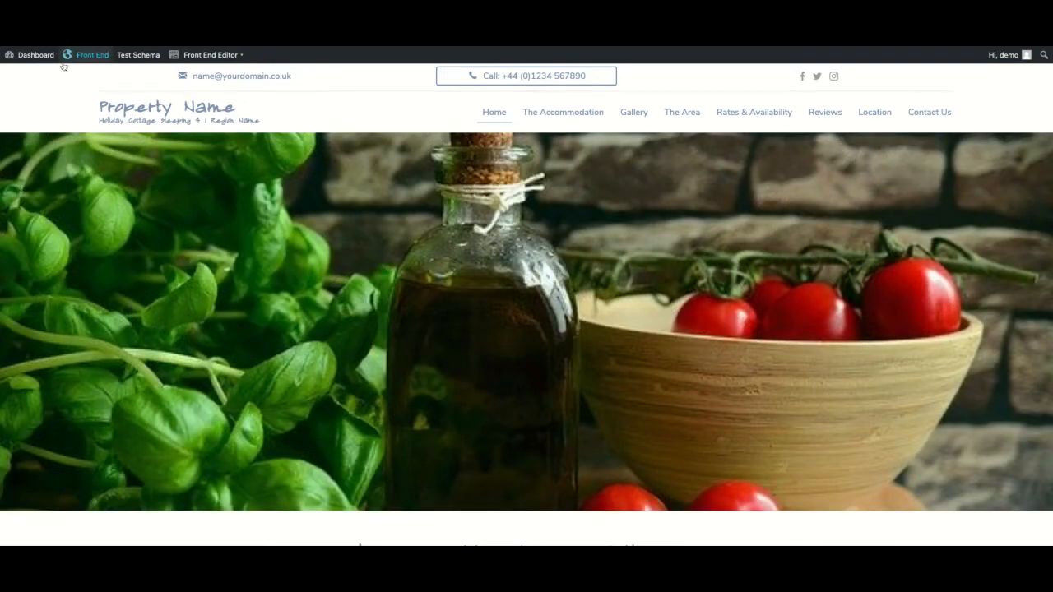
pyautogui.moveTo(220, 56)
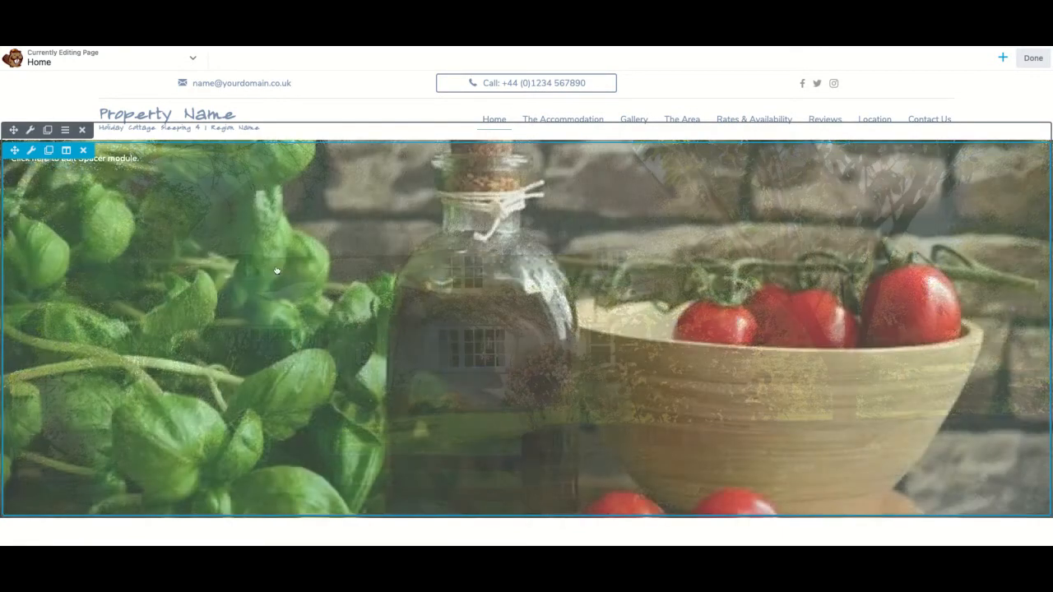
# Step: Change the welcome heading below the banner to "Welcome to Your property Name" and save it
pyautogui.scroll(-5, 277, 271)
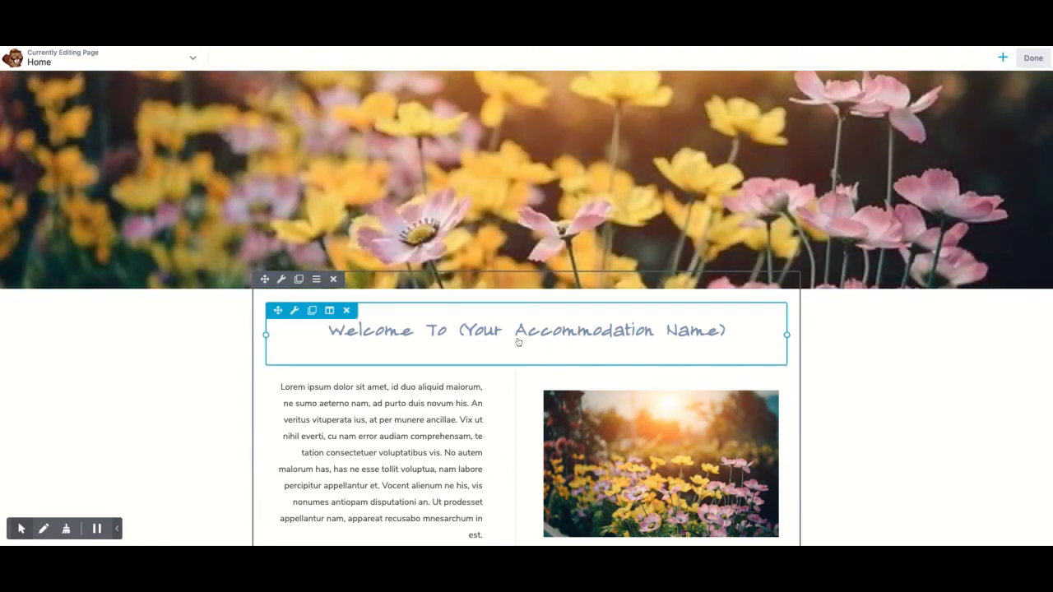
pyautogui.click(403, 484)
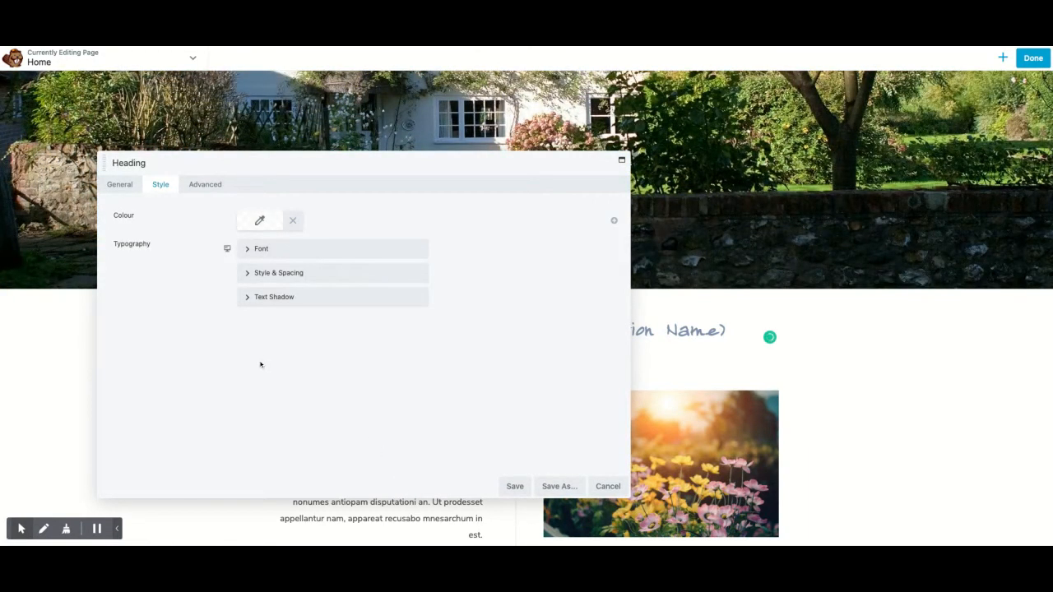
pyautogui.click(119, 184)
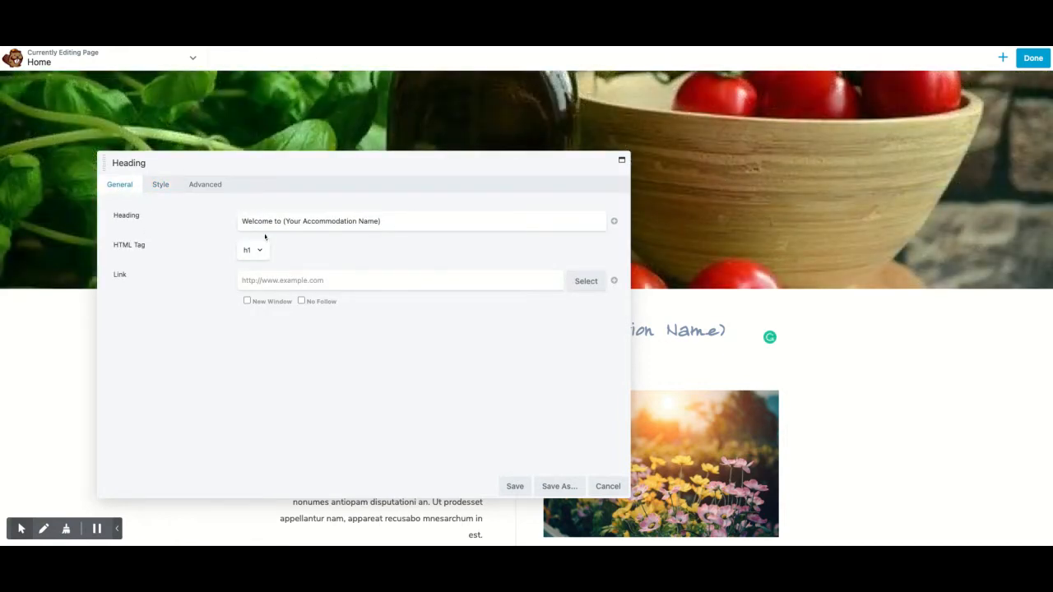
pyautogui.tripleClick(240, 221)
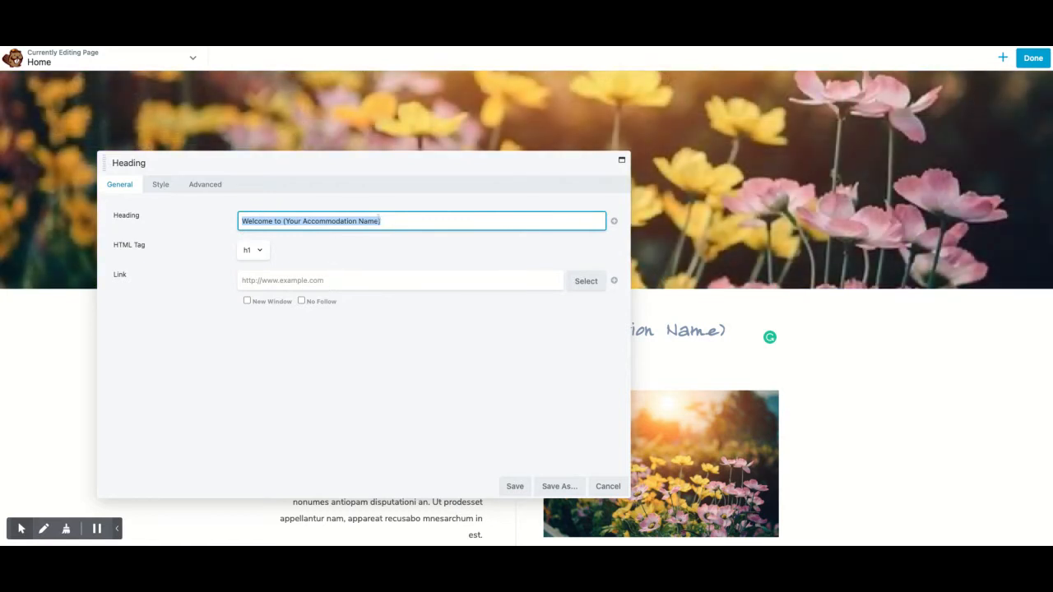
pyautogui.click(386, 225)
pyautogui.hotkey('shift', 'Left')
pyautogui.hotkey('shift', 'Left')
pyautogui.hotkey('shift', 'Left')
pyautogui.hotkey('shift', 'Left')
pyautogui.hotkey('shift', 'Left')
pyautogui.hotkey('shift', 'Left')
pyautogui.hotkey('shift', 'Left')
pyautogui.hotkey('shift', 'Left')
pyautogui.hotkey('shift', 'Left')
pyautogui.hotkey('shift', 'Left')
pyautogui.hotkey('shift', 'Left')
pyautogui.hotkey('shift', 'Left')
pyautogui.hotkey('shift', 'Left')
pyautogui.hotkey('shift', 'Left')
pyautogui.hotkey('shift', 'Left')
pyautogui.hotkey('shift', 'Left')
pyautogui.hotkey('shift', 'Left')
pyautogui.hotkey('shift', 'Left')
pyautogui.hotkey('shift', 'Left')
pyautogui.hotkey('shift', 'Left')
pyautogui.write('Your property Name')
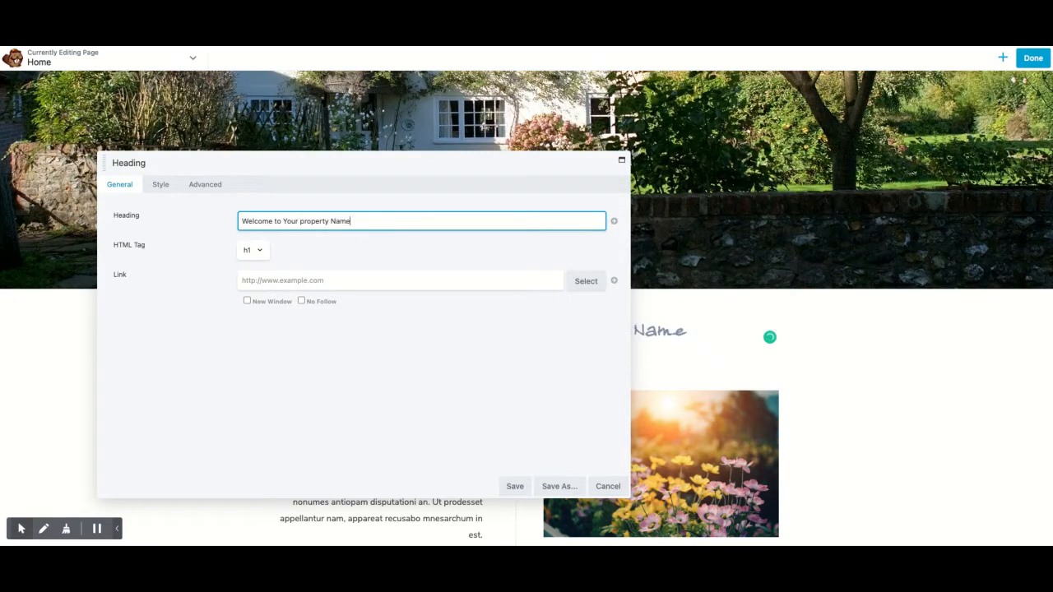
pyautogui.click(515, 486)
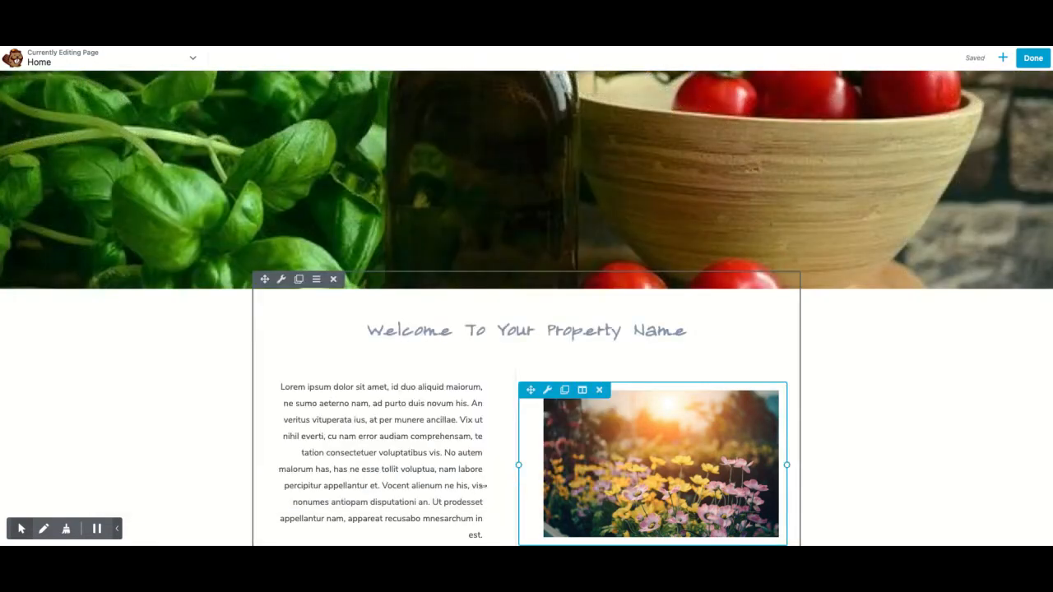
# Step: Replace the lorem ipsum paragraph below the welcome heading with "Type your text here" and save it
pyautogui.click(383, 485)
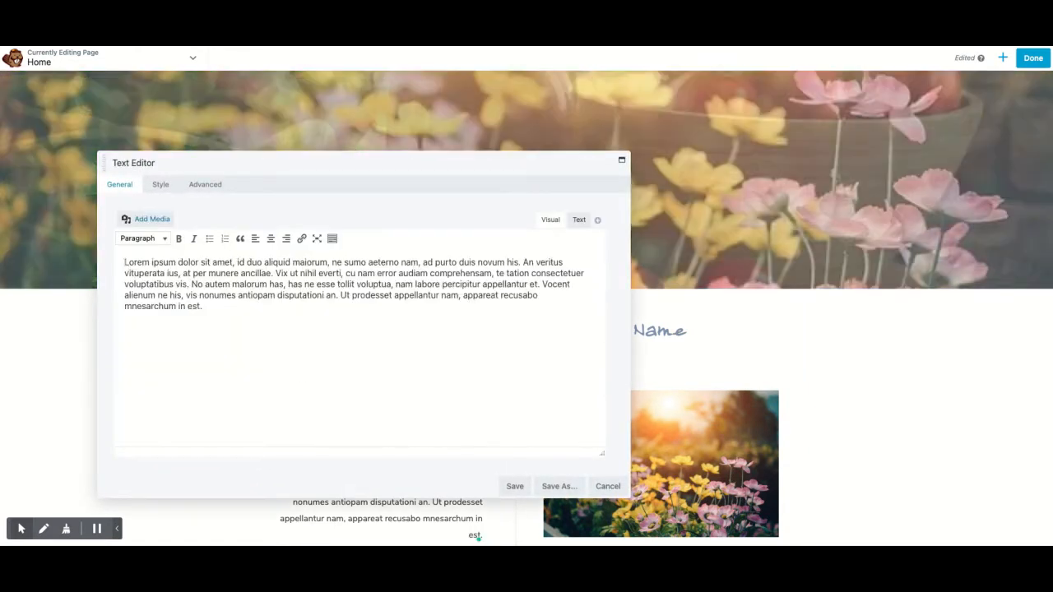
pyautogui.moveTo(125, 261); pyautogui.dragTo(598, 438)
pyautogui.press('BackSpace')
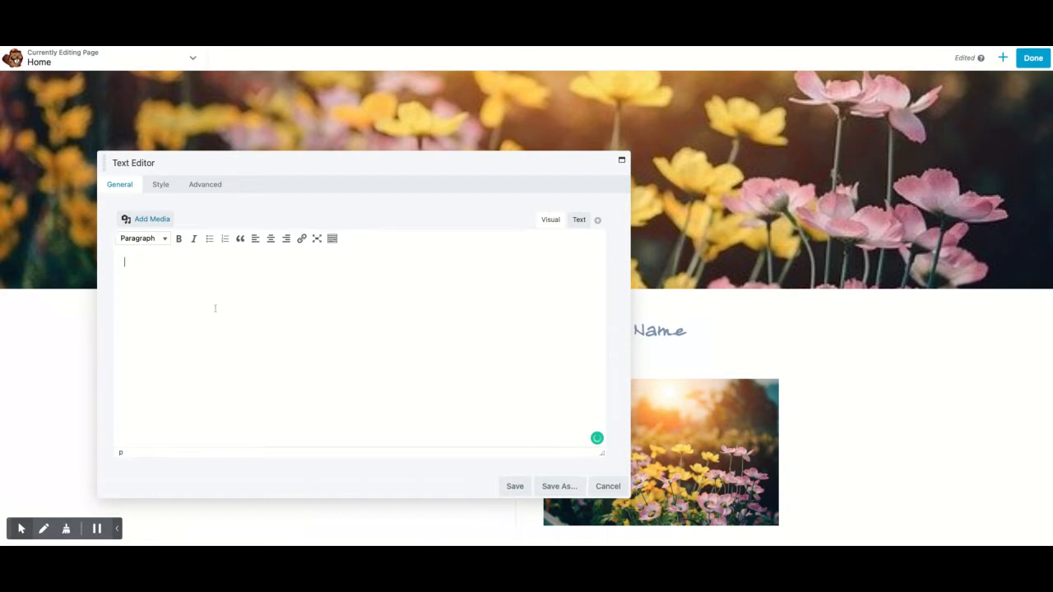
pyautogui.write('Type your text he')
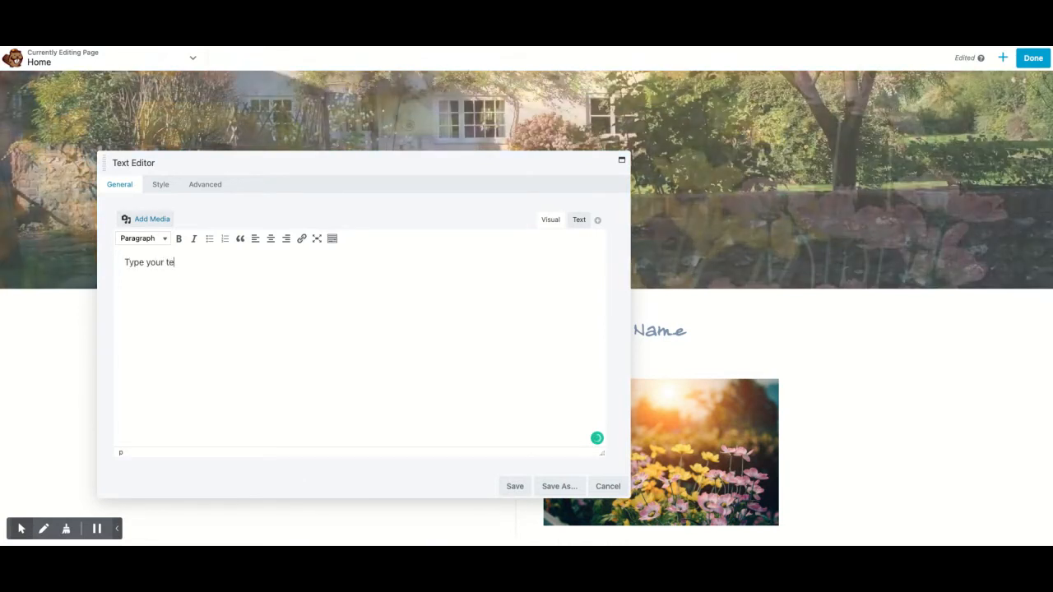
pyautogui.write('re')
pyautogui.click(515, 486)
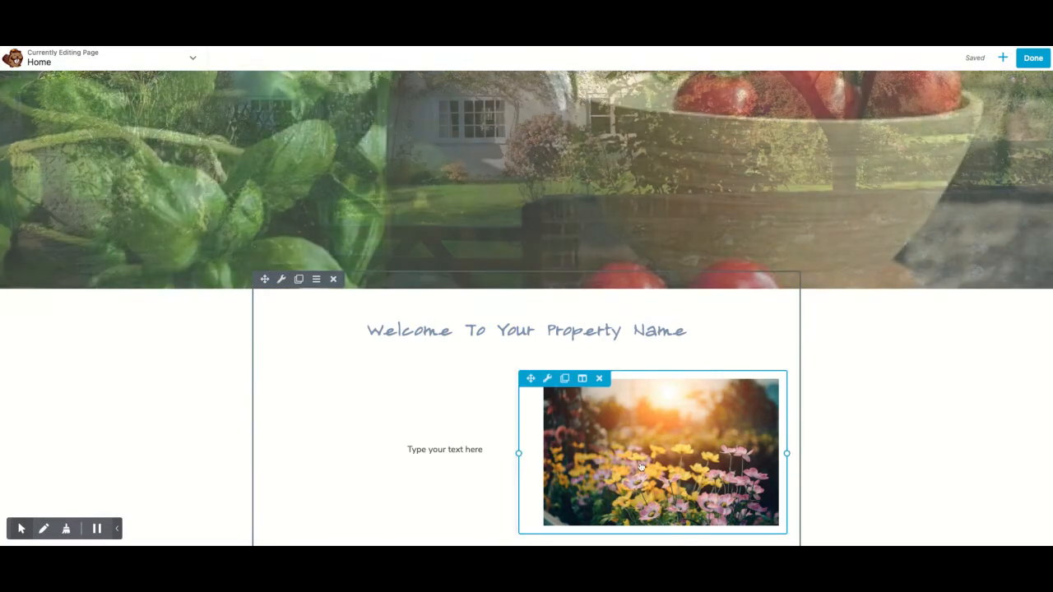
# Step: Replace the photo beside the intro text with bluebell-4032047_1280-1.jpg from the media library and save it
pyautogui.click(641, 466)
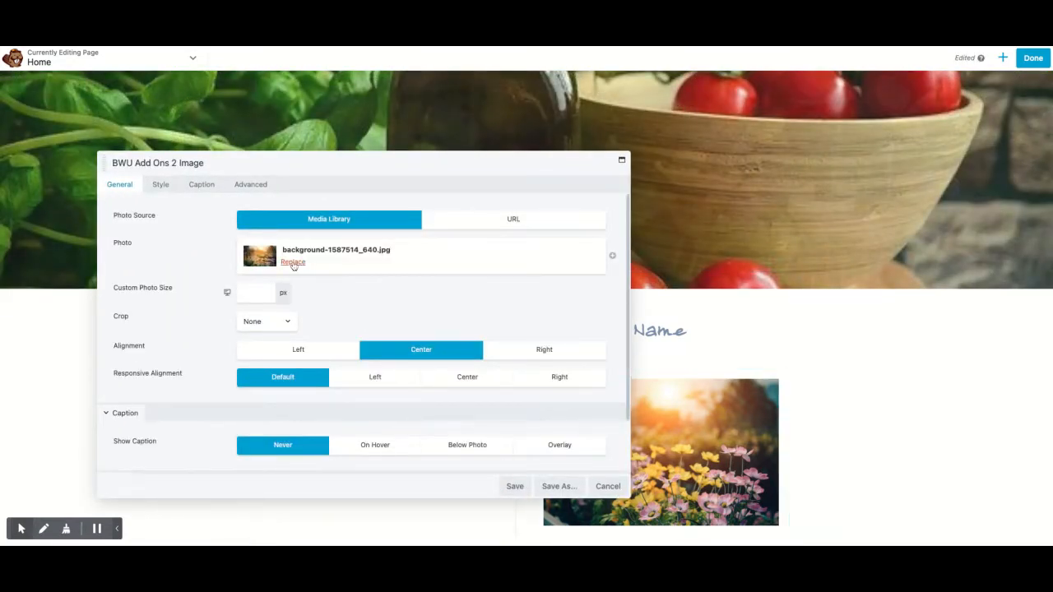
pyautogui.click(293, 263)
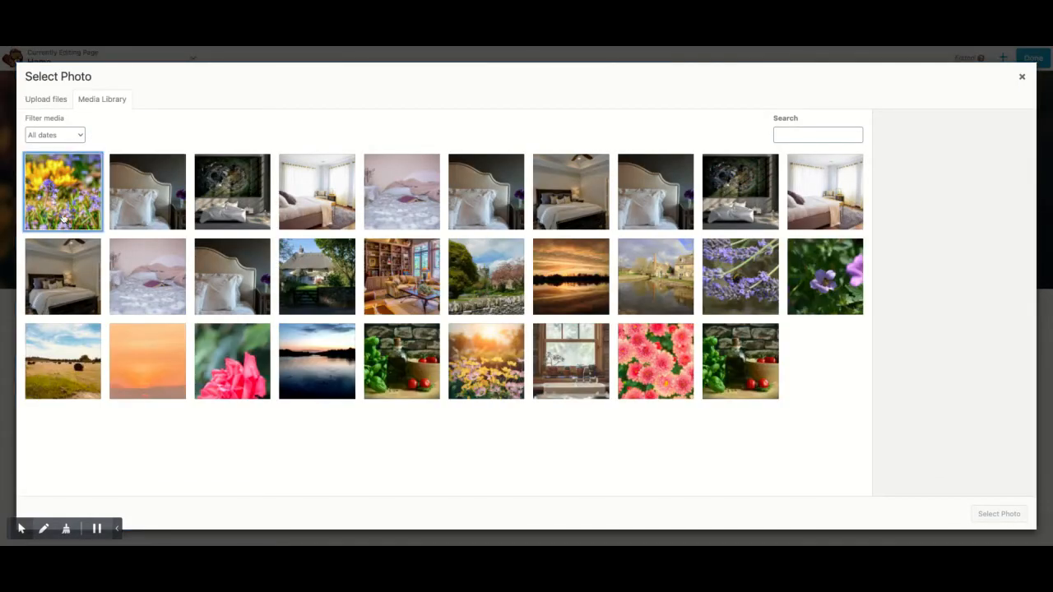
pyautogui.click(78, 201)
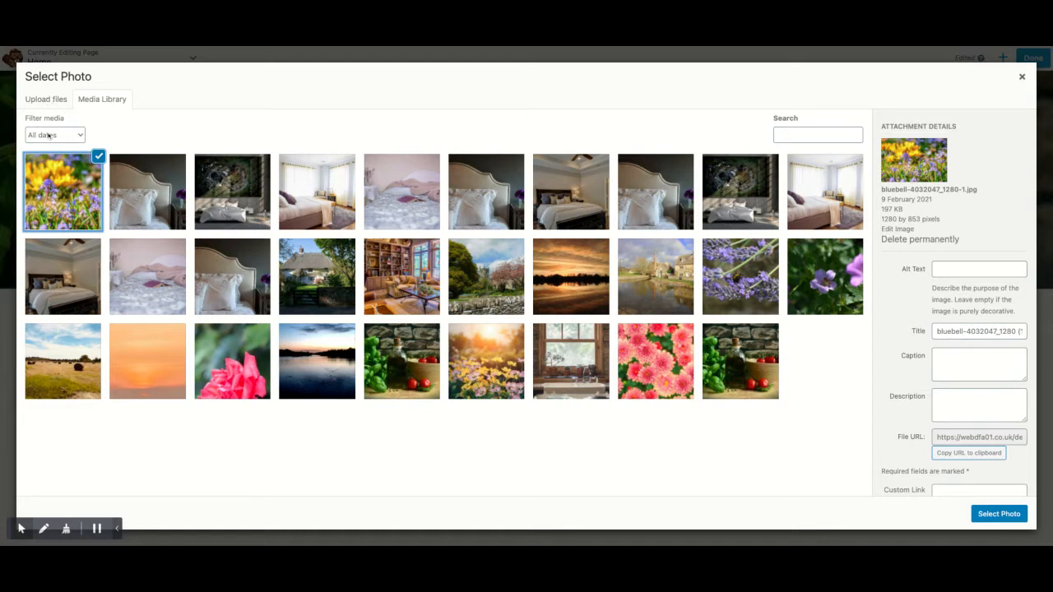
pyautogui.click(1011, 515)
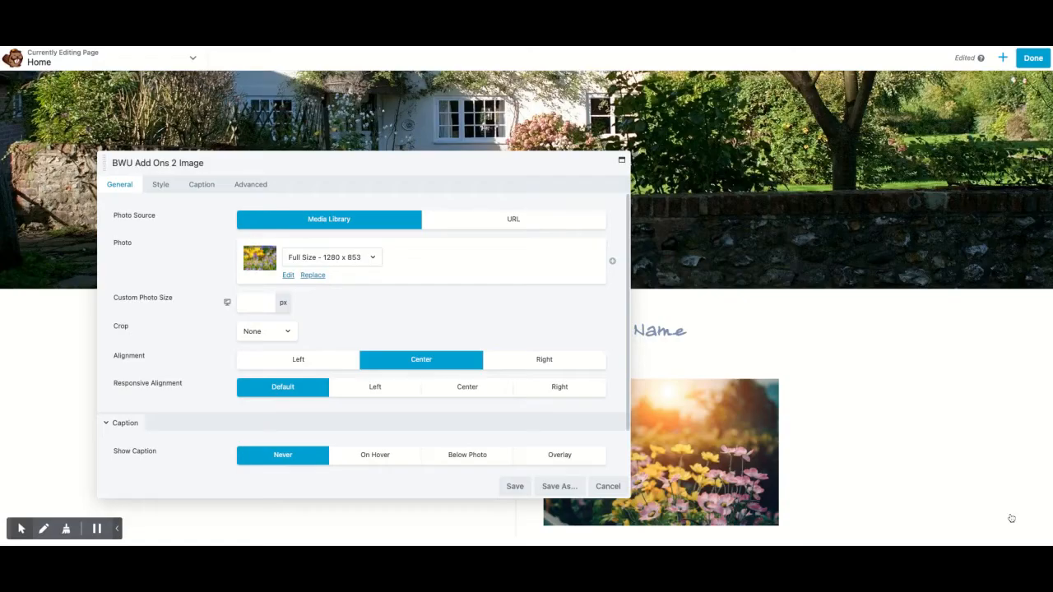
pyautogui.click(512, 485)
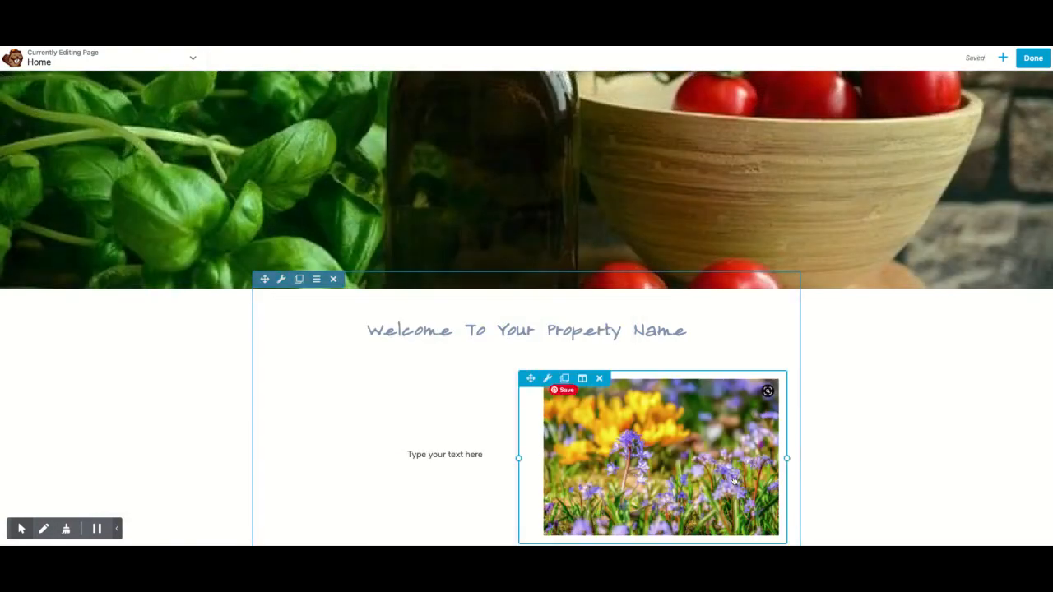
# Step: Open the photo gallery of the top banner row's background slideshow for adding media library images
pyautogui.scroll(3, 381, 388)
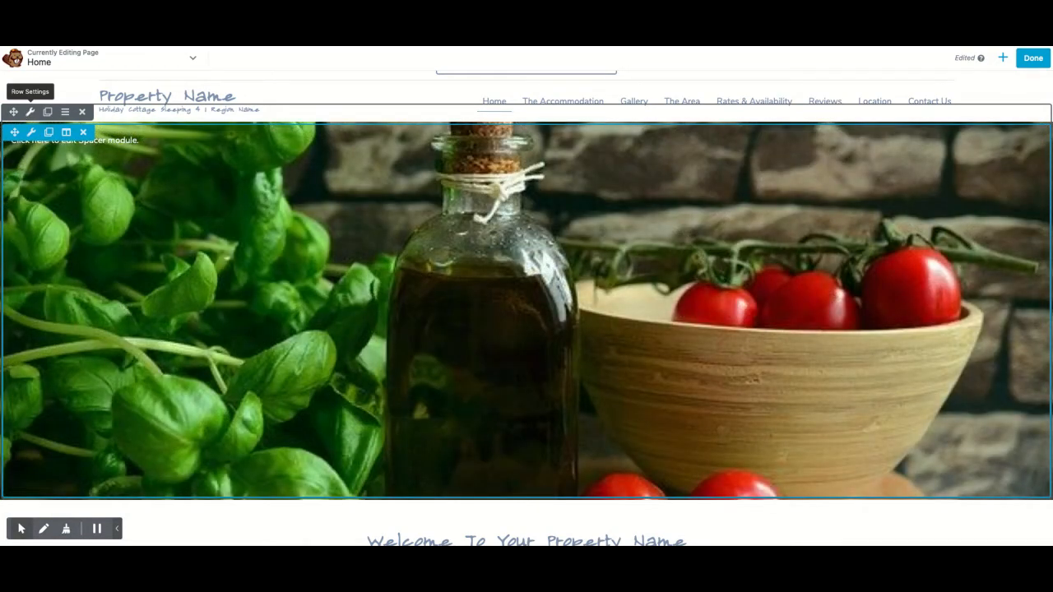
pyautogui.click(31, 112)
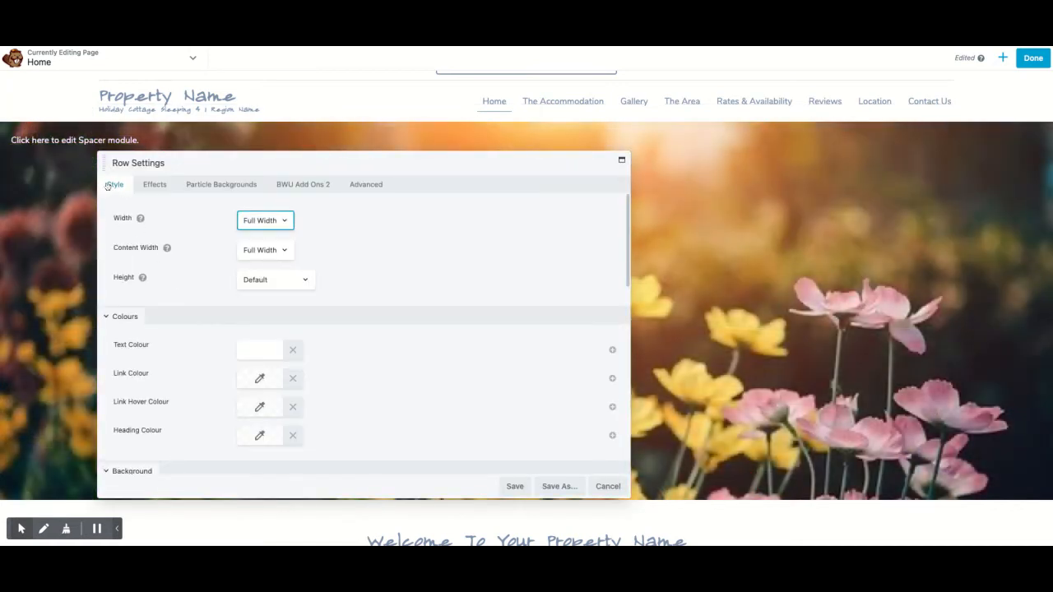
pyautogui.scroll(-4, 184, 279)
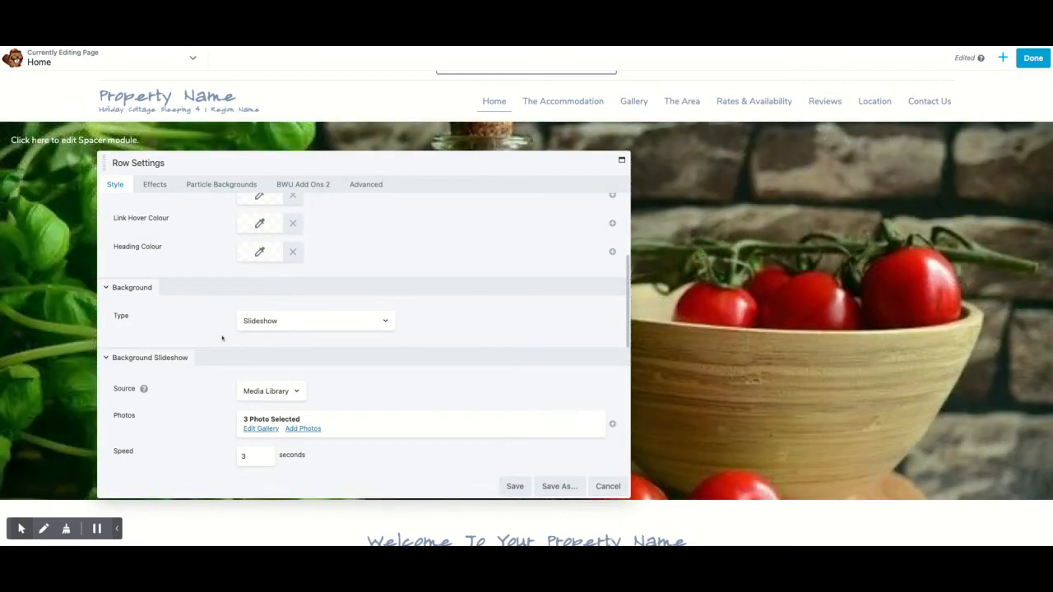
pyautogui.scroll(-3, 222, 337)
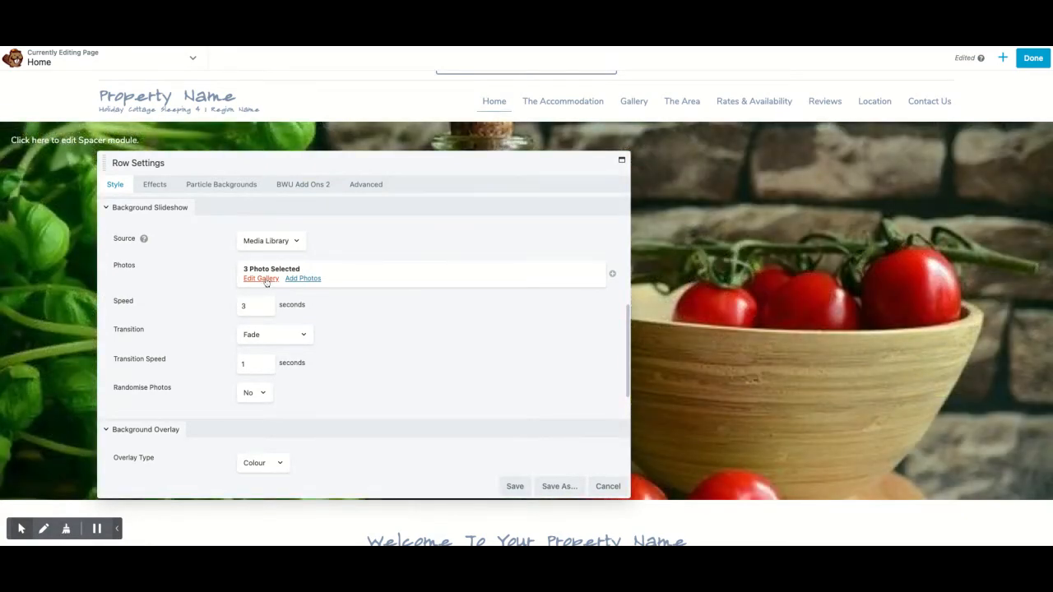
pyautogui.click(262, 279)
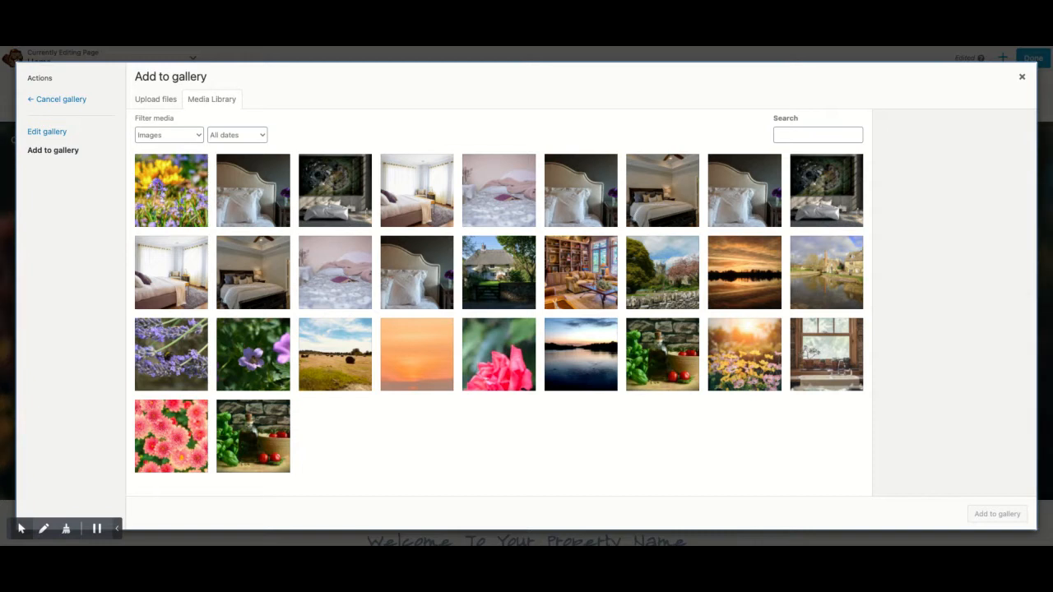
# Step: Select the lavender, purple flower, hay bale field and bluebell photos for the banner slideshow gallery
pyautogui.click(180, 360)
pyautogui.click(272, 350)
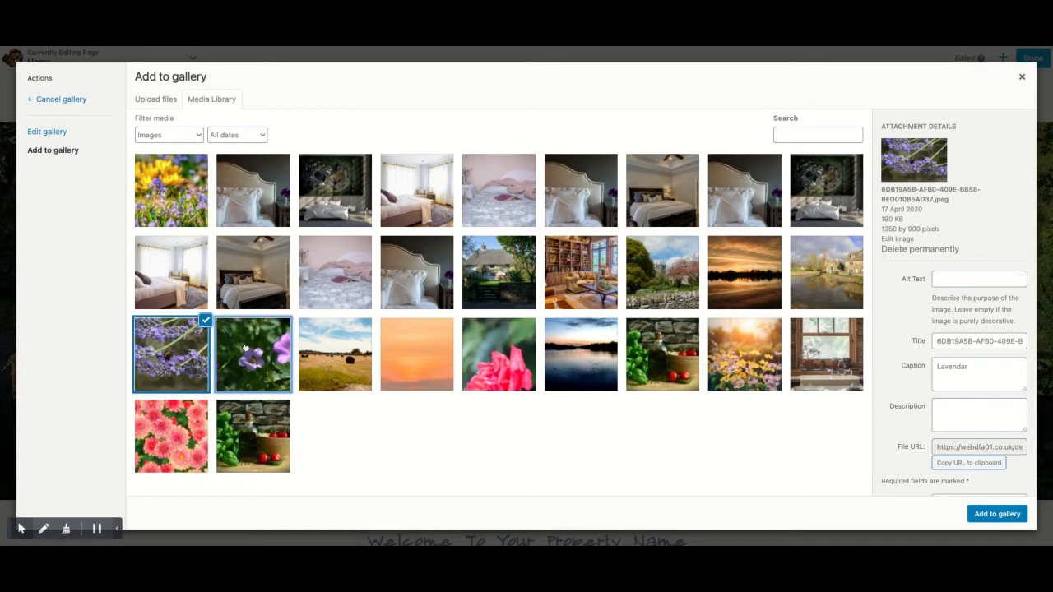
pyautogui.click(320, 360)
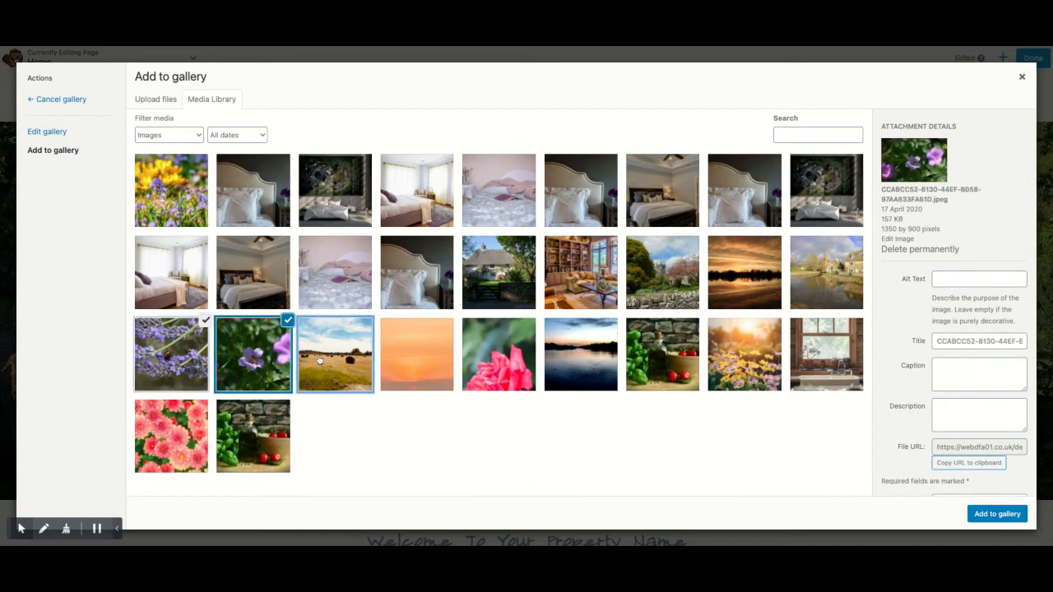
pyautogui.click(143, 174)
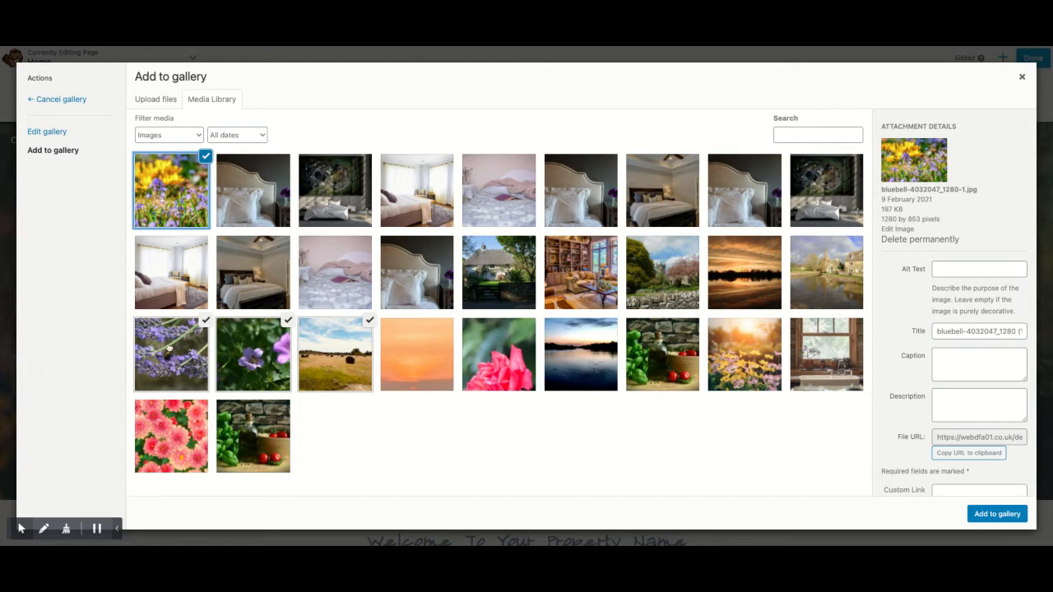
pyautogui.click(169, 349)
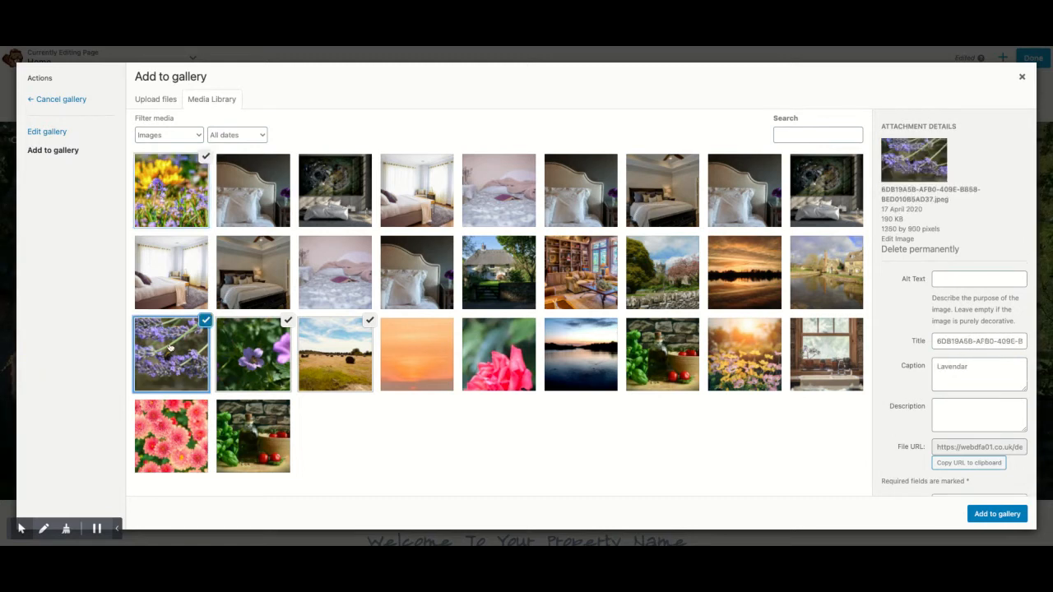
pyautogui.click(240, 352)
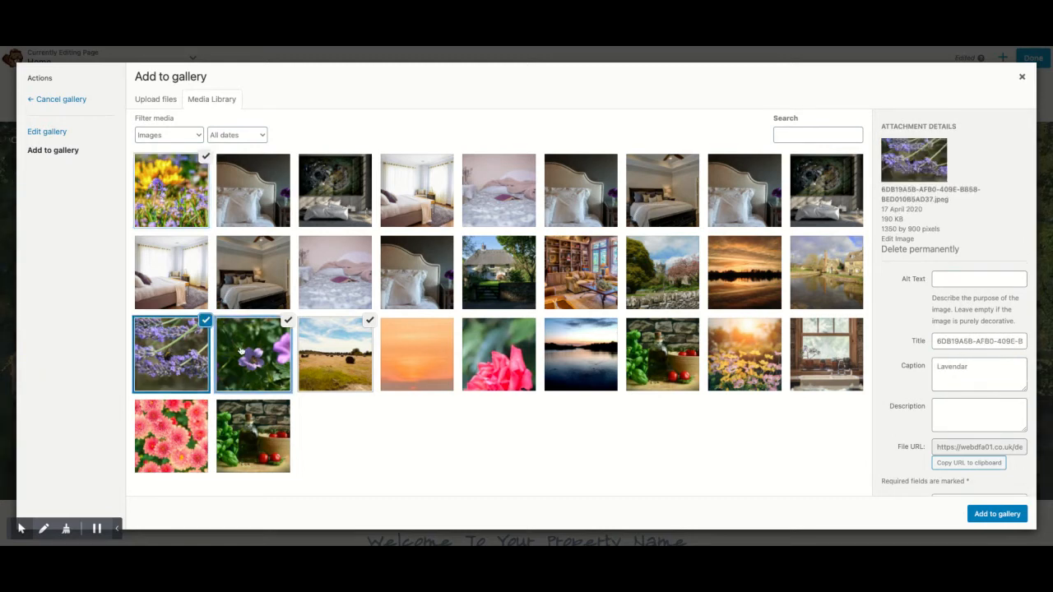
pyautogui.click(341, 359)
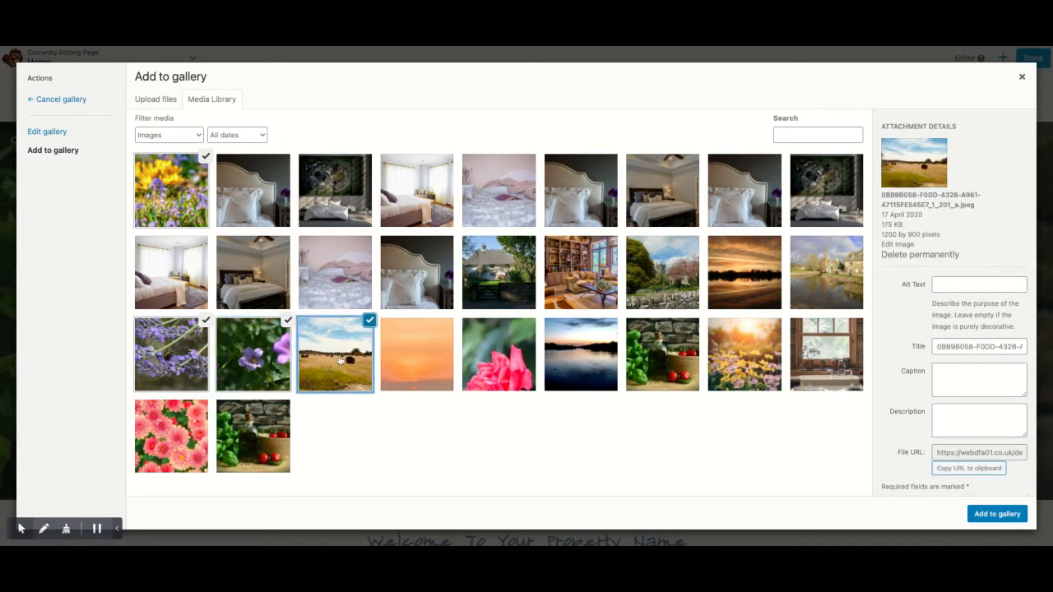
# Step: Add the selected photos to the gallery, update it and save the banner row's settings
pyautogui.click(996, 516)
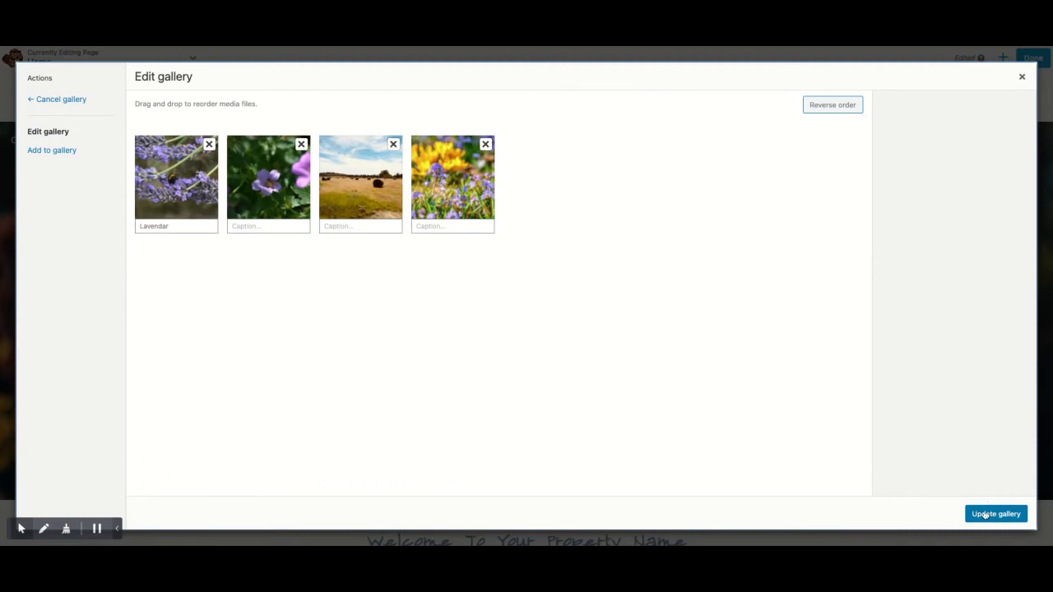
pyautogui.click(986, 516)
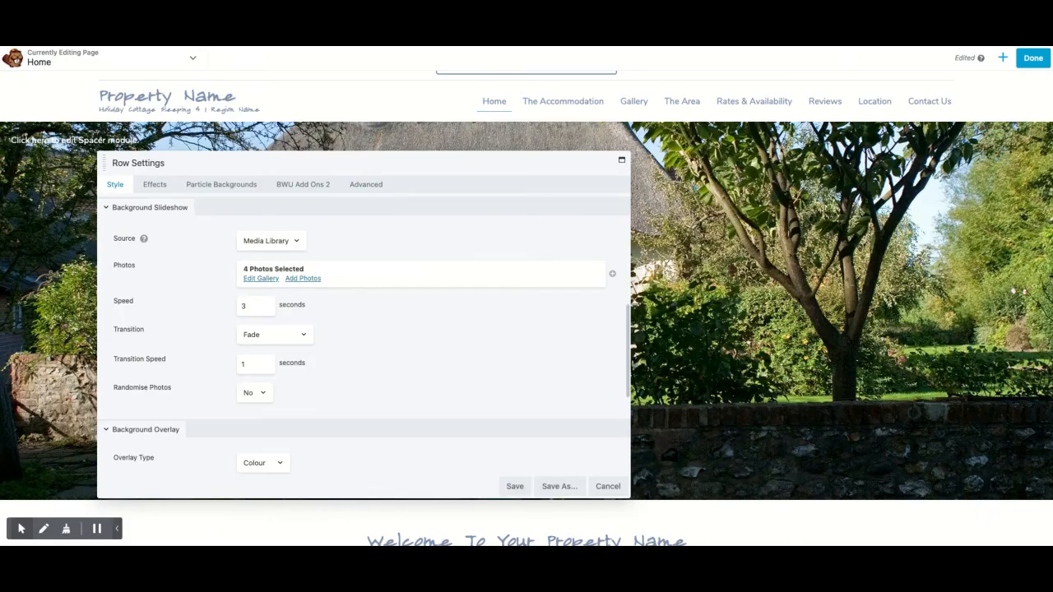
pyautogui.click(514, 487)
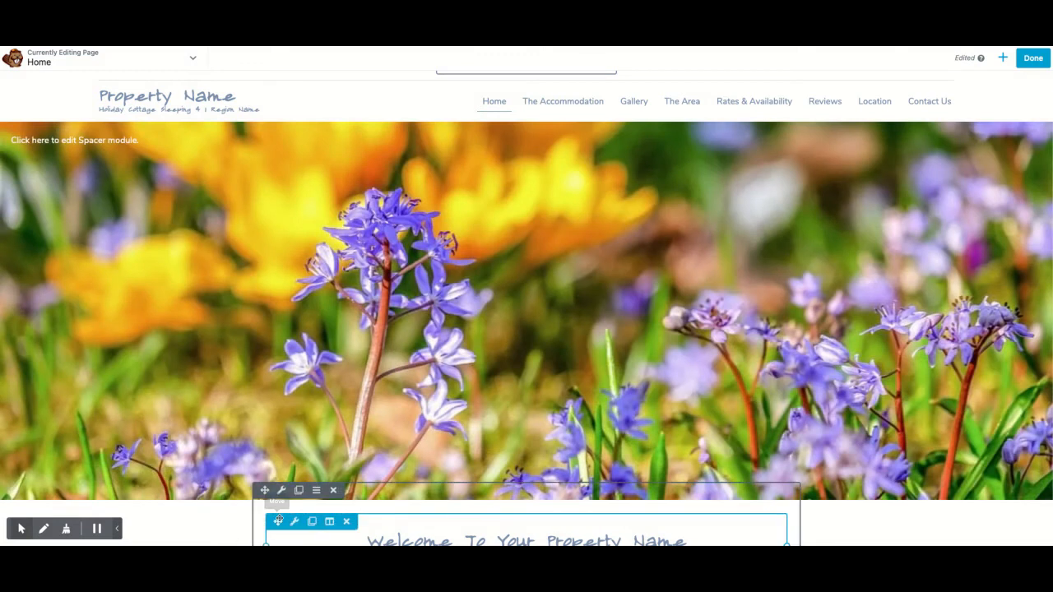
# Step: Change the first item of the first checkmark list to "type your highlight here" and save the list
pyautogui.scroll(-7, 280, 518)
pyautogui.click(324, 332)
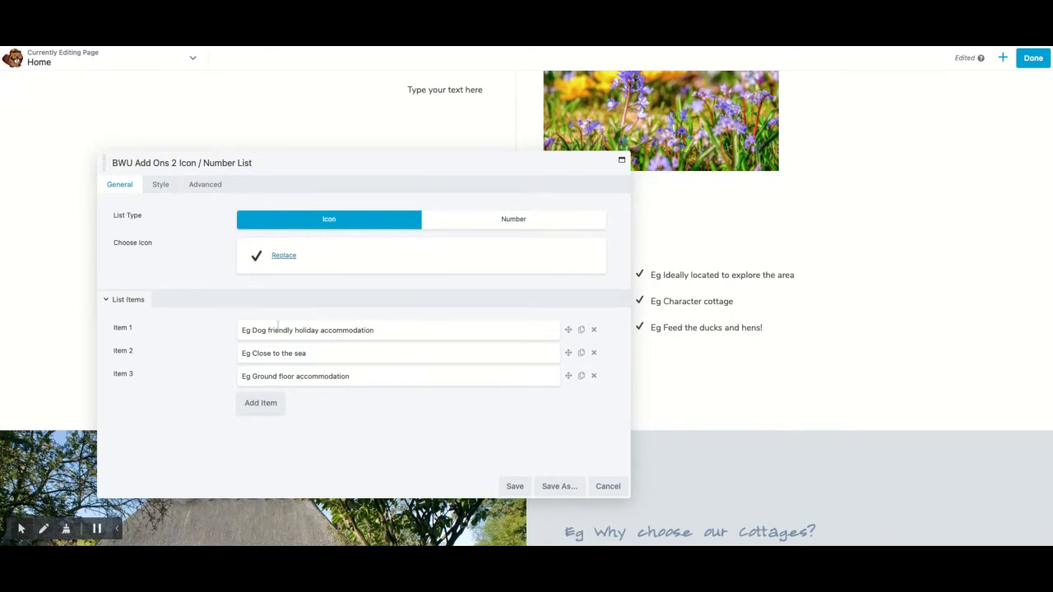
pyautogui.click(323, 329)
pyautogui.hotkey('ctrl', 'a')
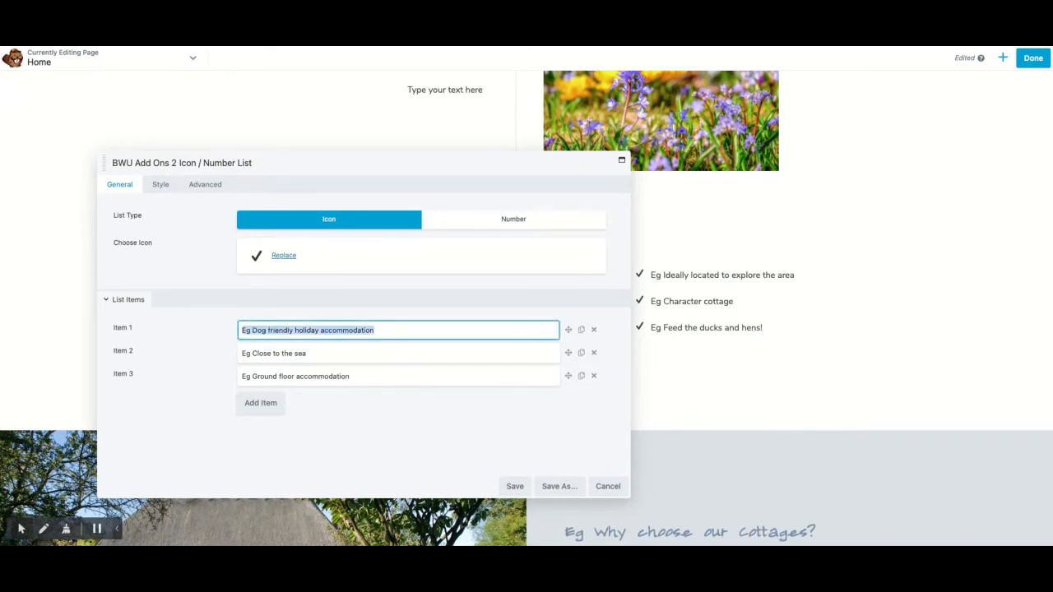
pyautogui.press('BackSpace')
pyautogui.write('type your highlight here')
pyautogui.click(518, 487)
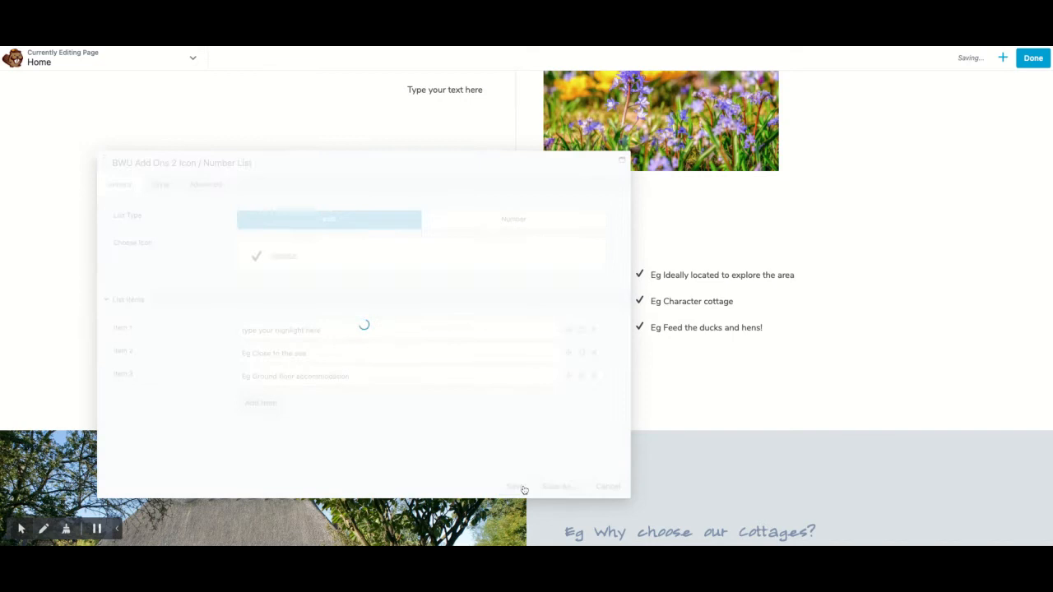
pyautogui.scroll(-3, 288, 419)
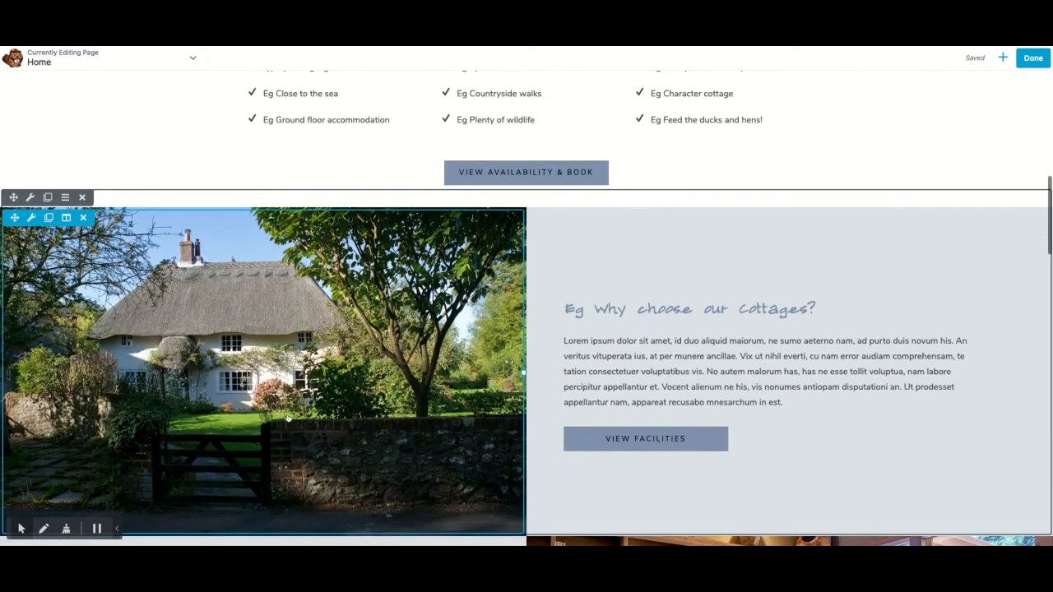
# Step: Open the gallery of the thatched cottage image carousel and select the yellow-and-purple flower photo and a dark-headboard bed photo from the media library
pyautogui.click(250, 387)
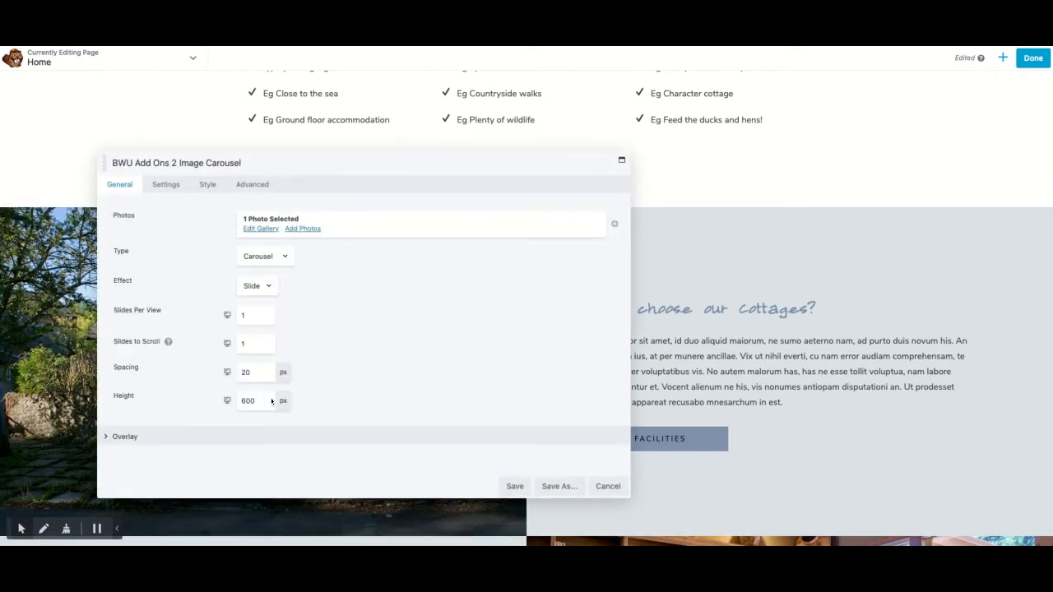
pyautogui.click(261, 228)
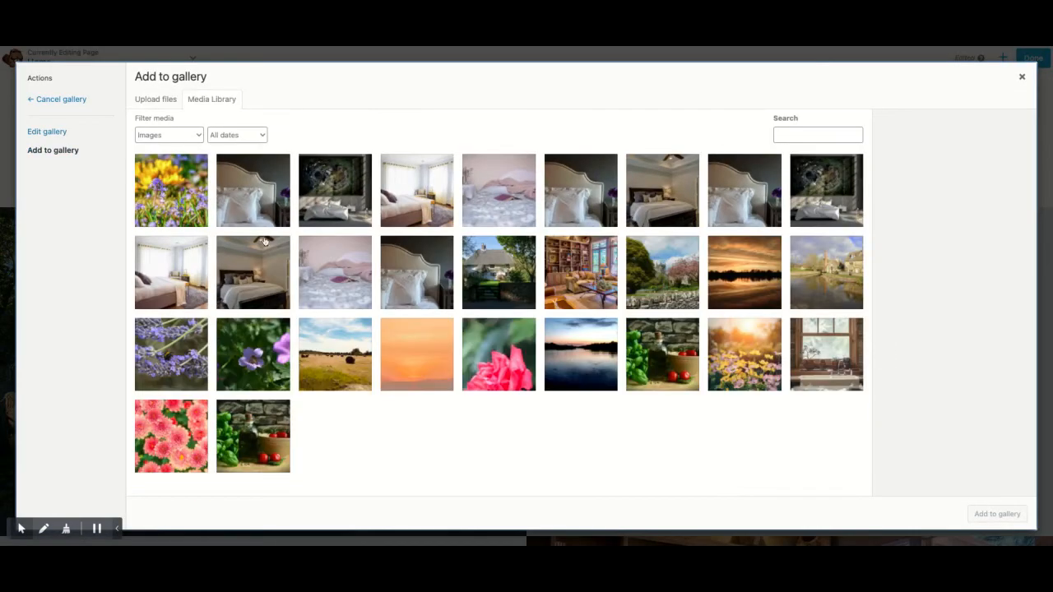
pyautogui.click(167, 203)
pyautogui.click(417, 272)
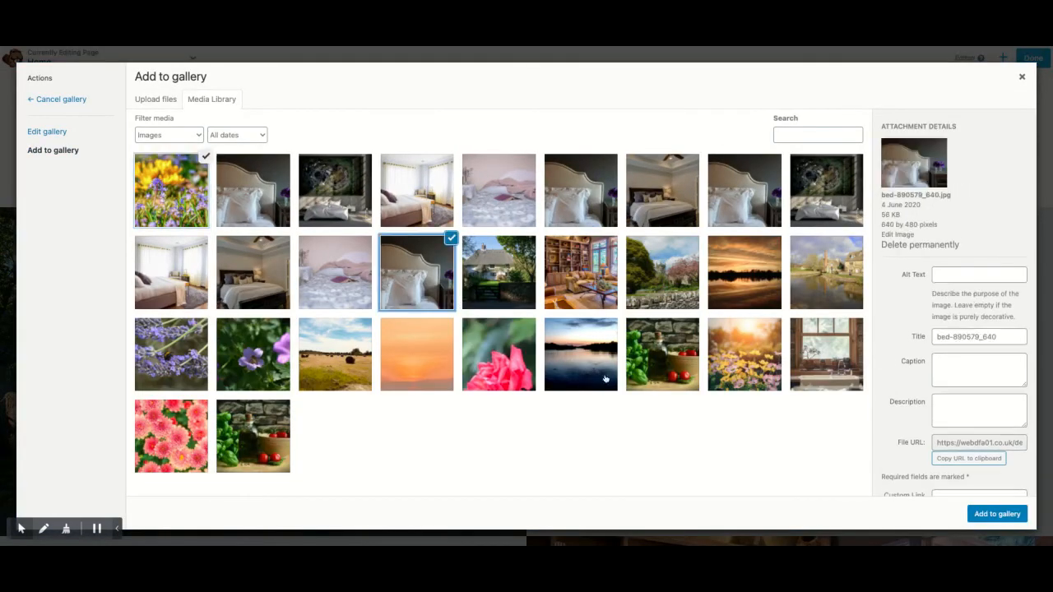
# Step: Add the two selected photos to the carousel's gallery, update it and save the carousel settings
pyautogui.click(997, 513)
pyautogui.click(978, 518)
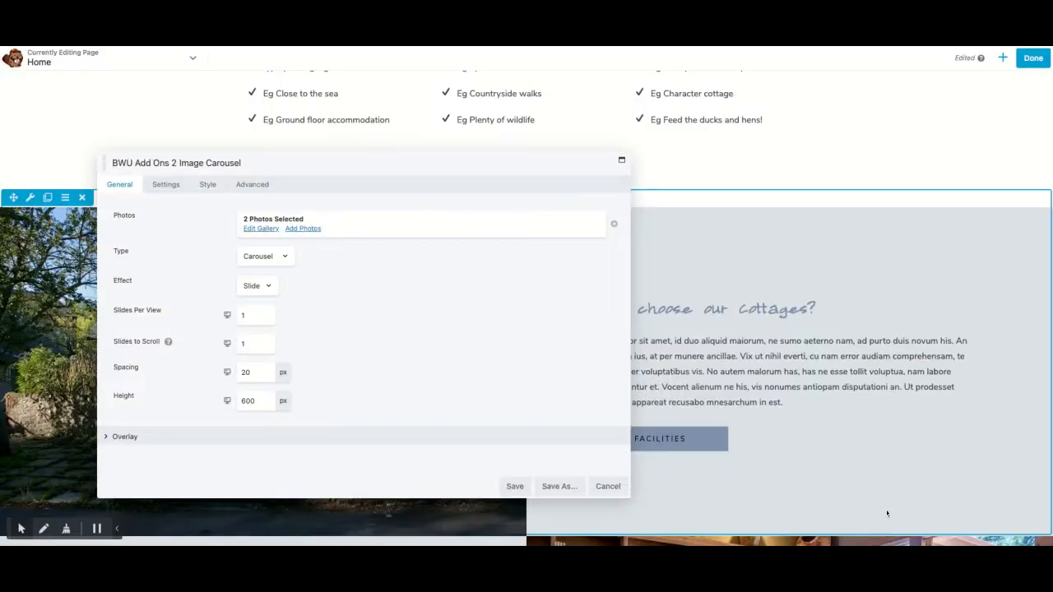
pyautogui.click(515, 486)
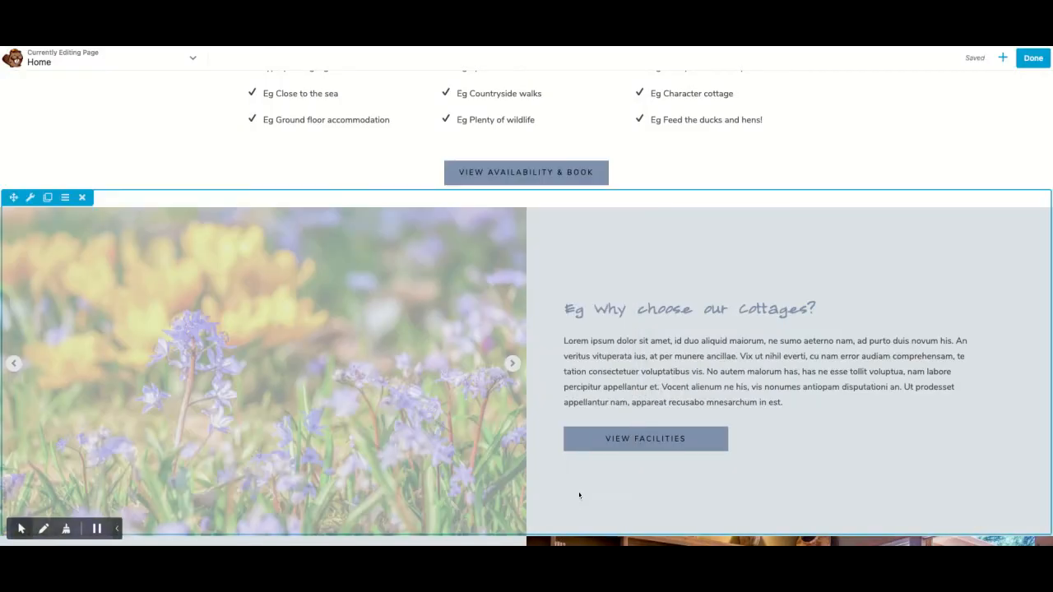
# Step: Open the paragraph and heading settings of the "Eg Why choose our Cottages?" section and save each without edits
pyautogui.scroll(-3, 580, 494)
pyautogui.scroll(-1, 589, 496)
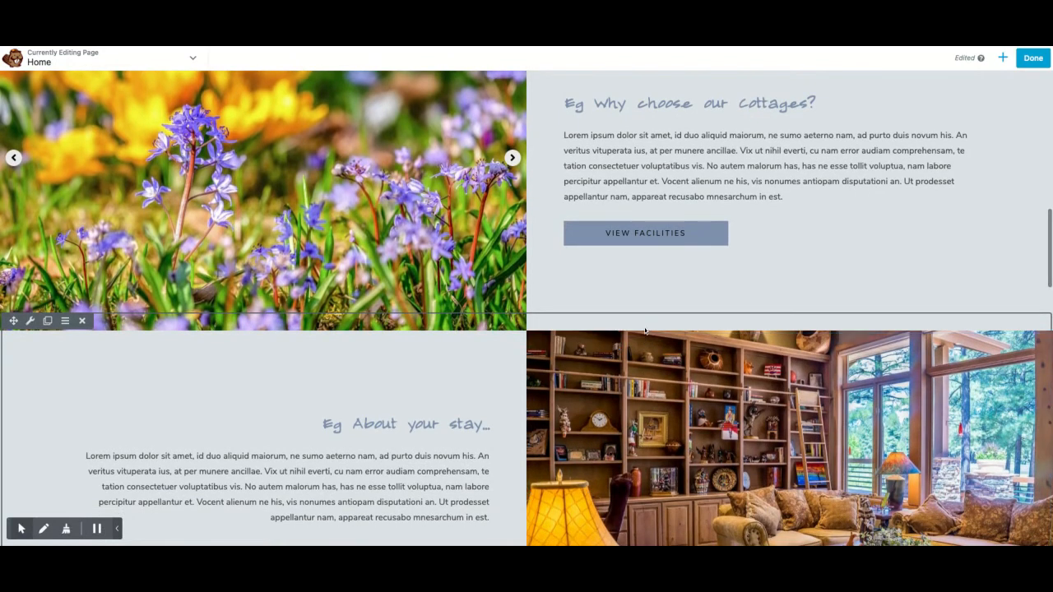
pyautogui.click(666, 165)
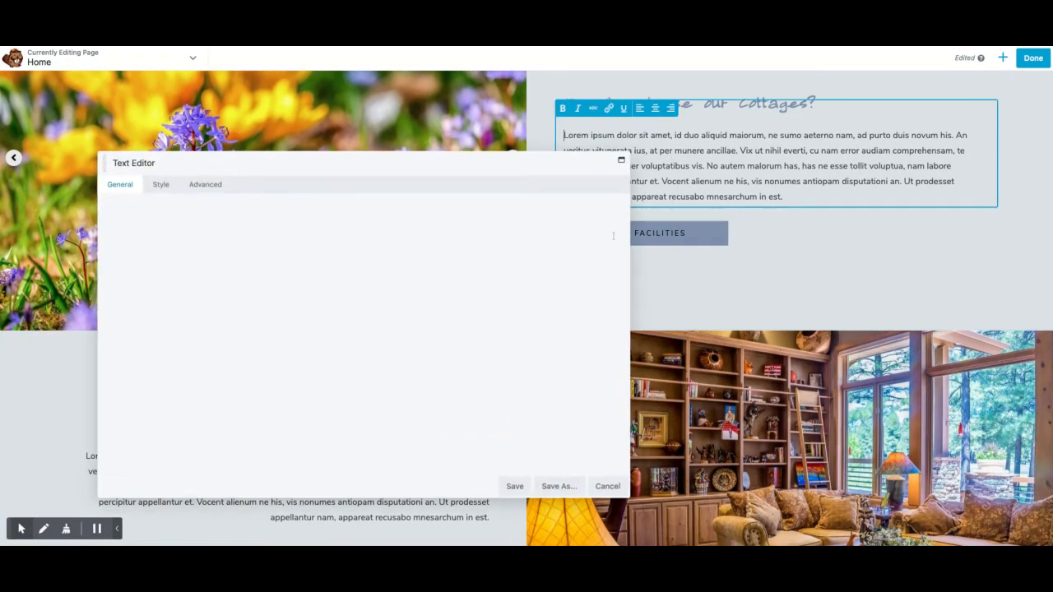
pyautogui.click(515, 487)
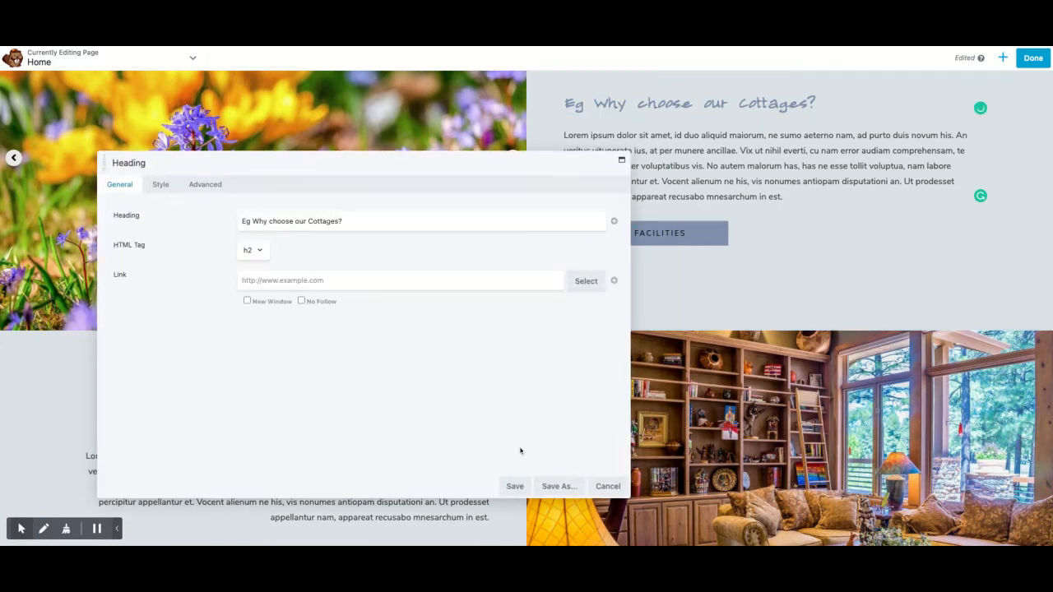
pyautogui.click(513, 485)
# Step: Look over the remaining Home page sections, finish editing and publish the page
pyautogui.scroll(-1, 589, 466)
pyautogui.scroll(-5, 588, 467)
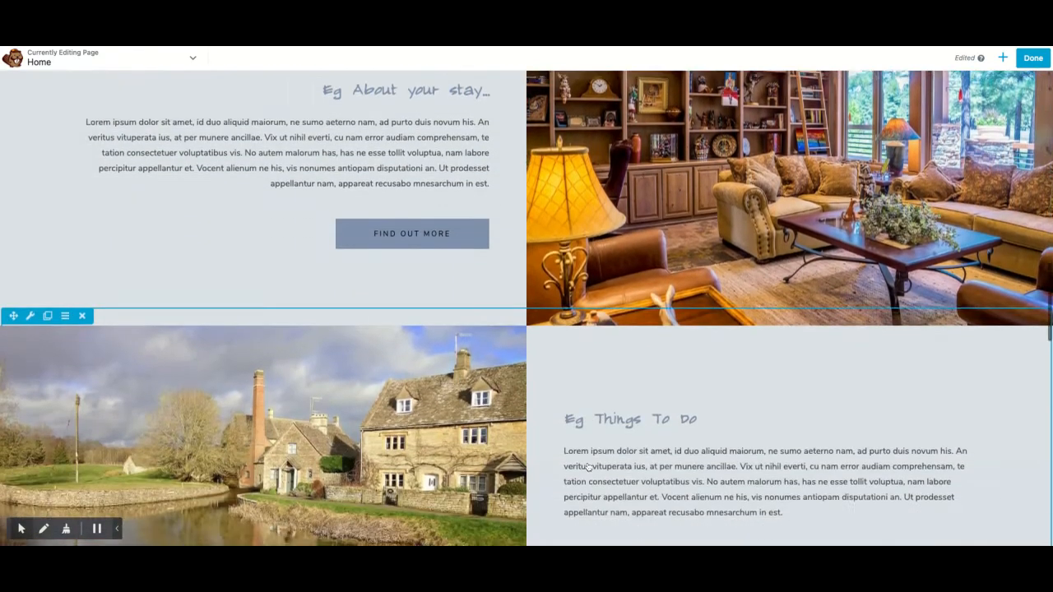
pyautogui.scroll(-6, 588, 445)
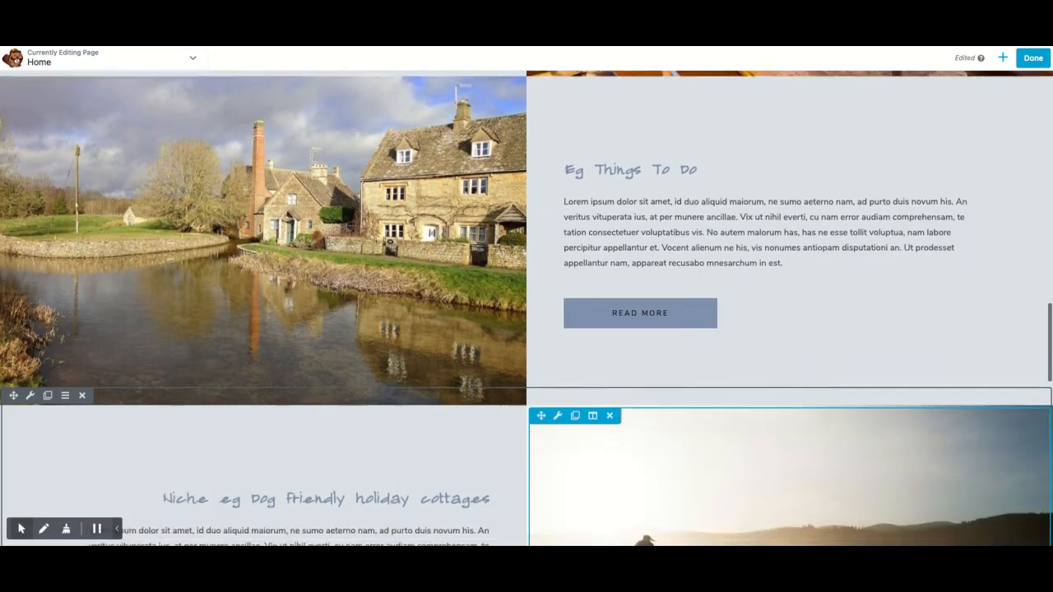
pyautogui.scroll(3, 588, 445)
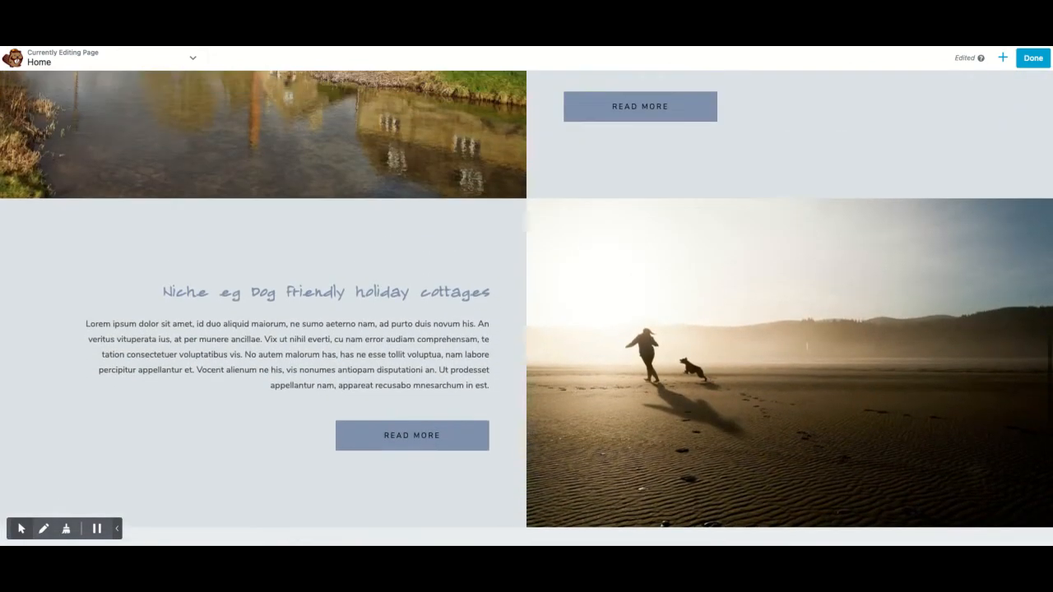
pyautogui.click(1034, 60)
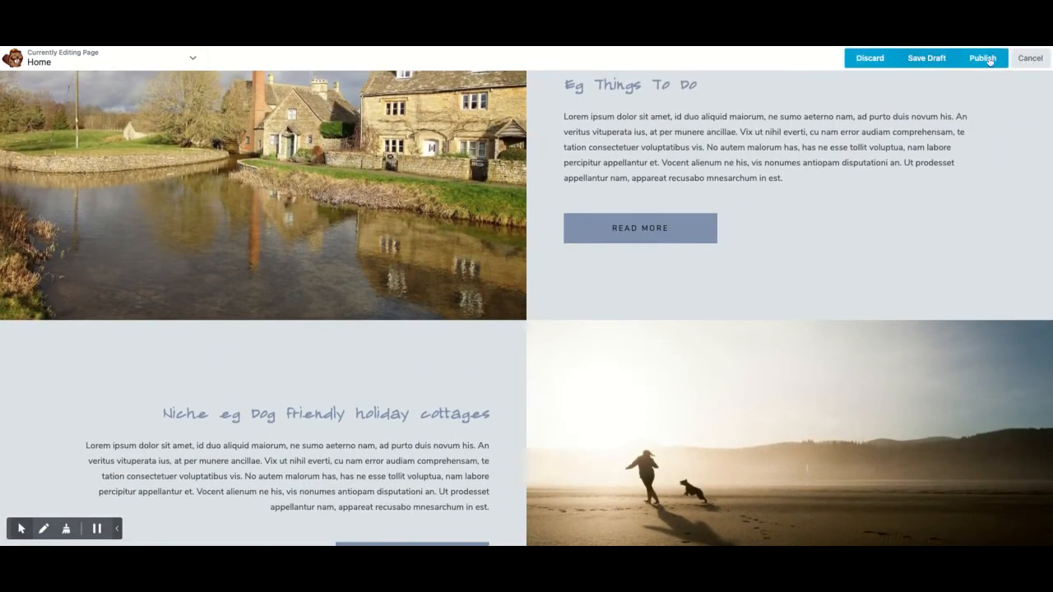
pyautogui.click(981, 58)
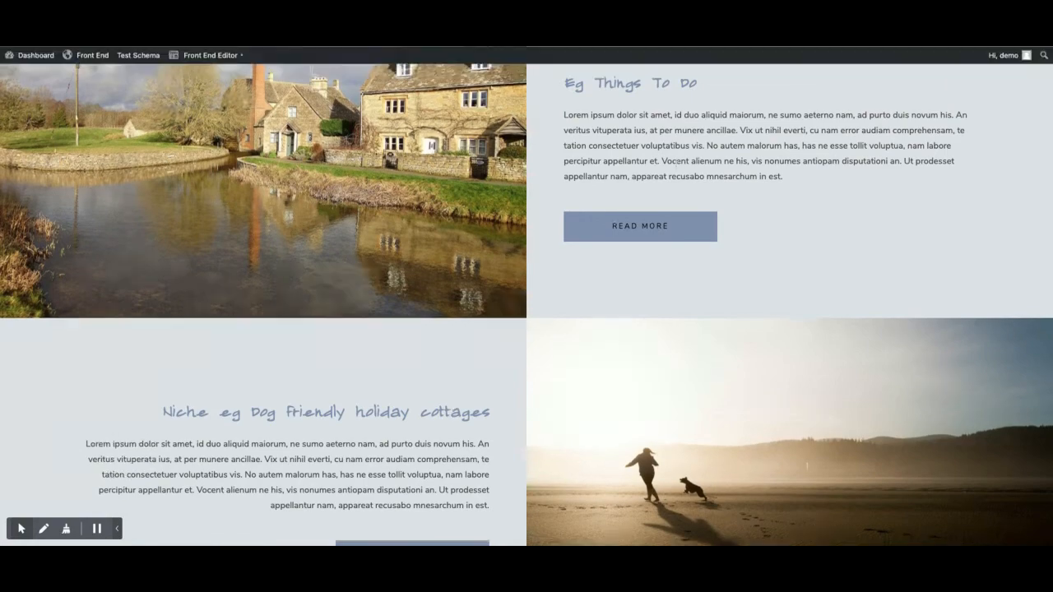
# Step: Open the top banner row's settings on The Accommodation page, view its background slideshow photo options and save them
pyautogui.scroll(15, 454, 211)
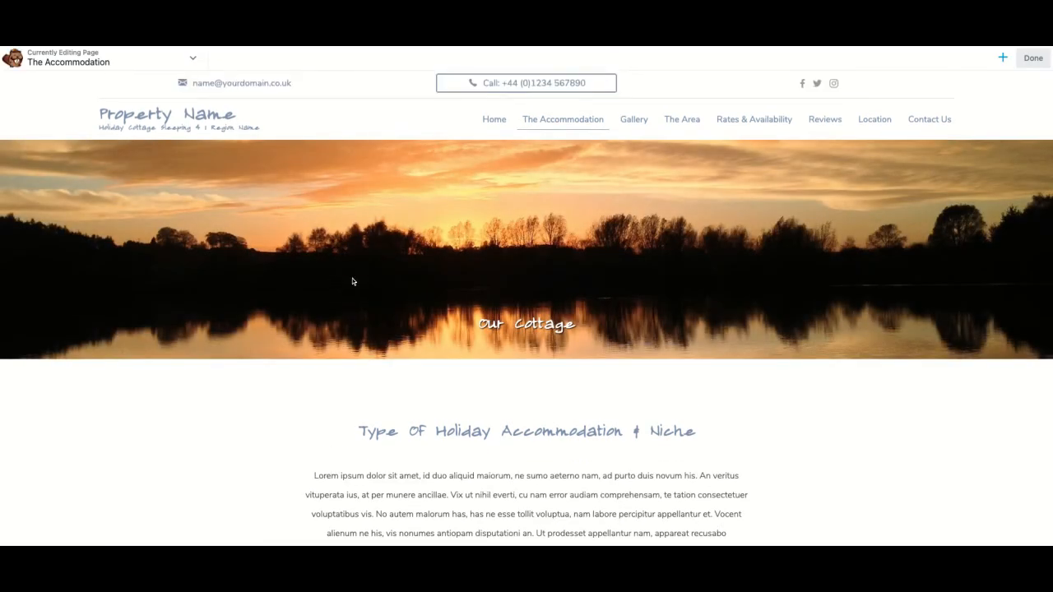
pyautogui.moveTo(187, 203)
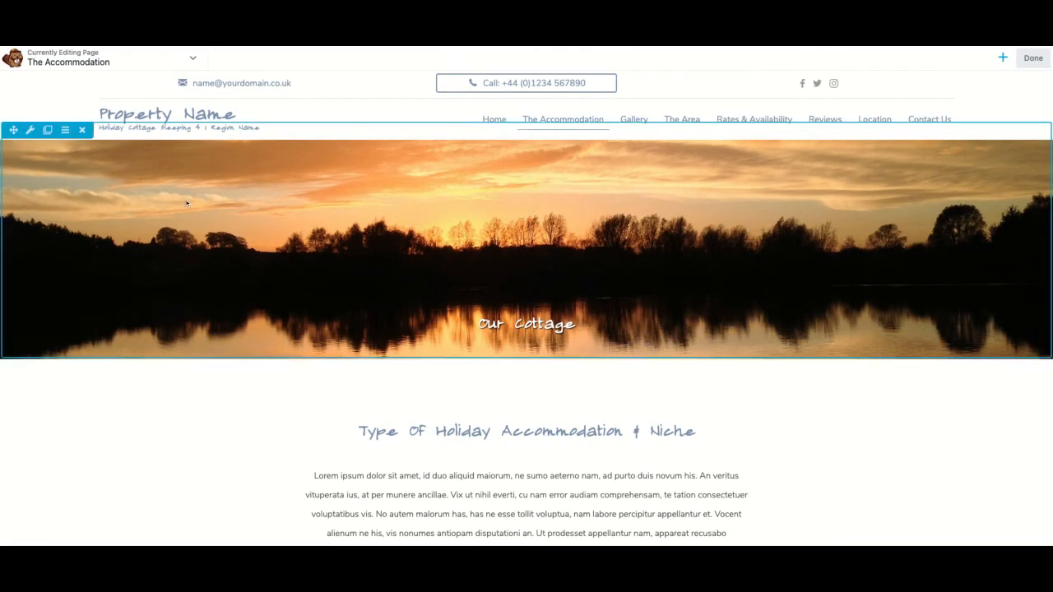
pyautogui.click(30, 130)
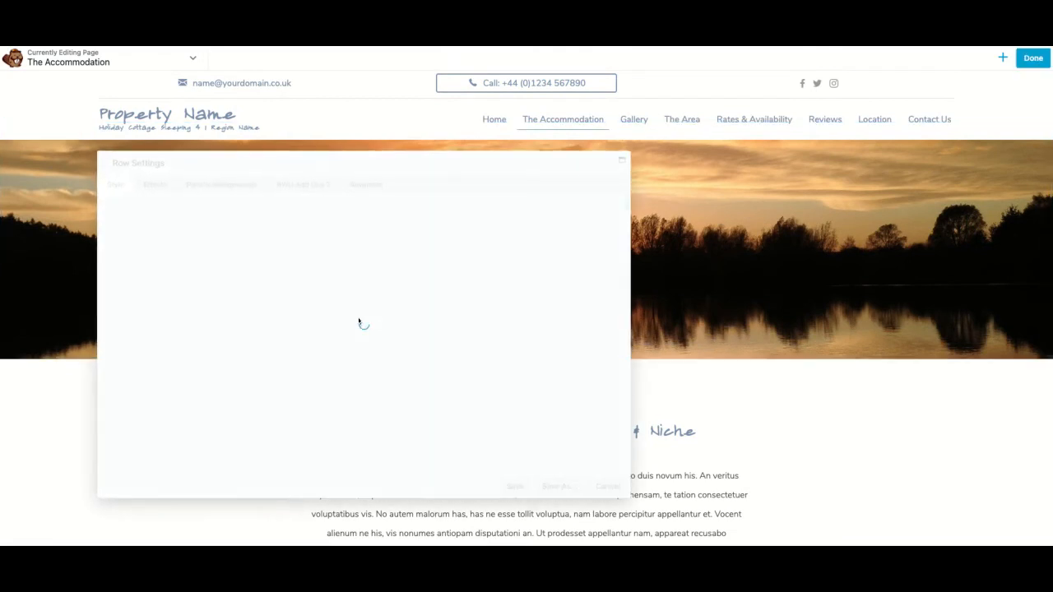
pyautogui.scroll(-5, 209, 330)
pyautogui.scroll(-1, 209, 330)
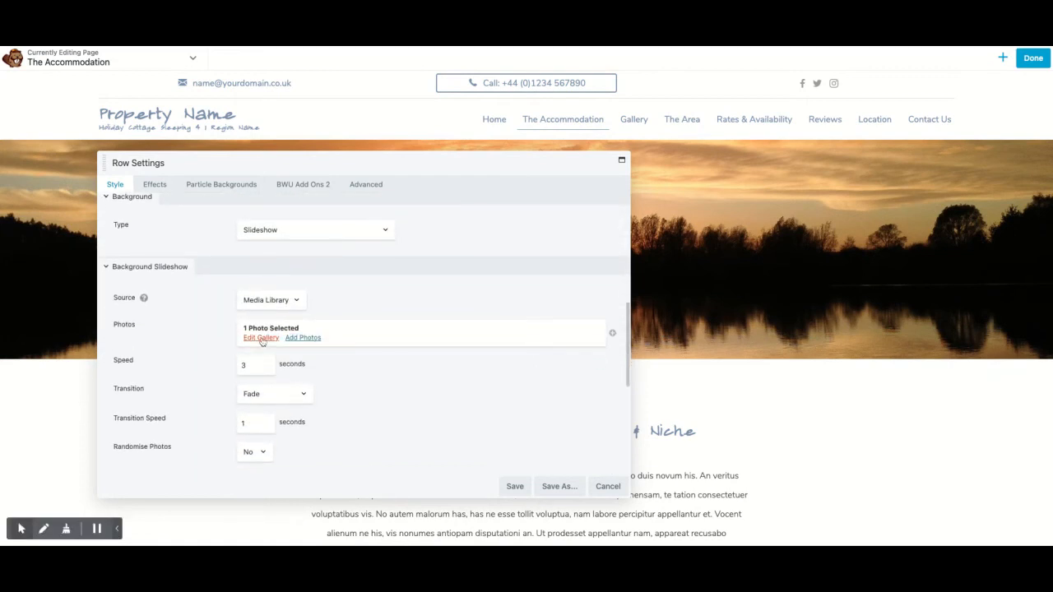
pyautogui.click(513, 486)
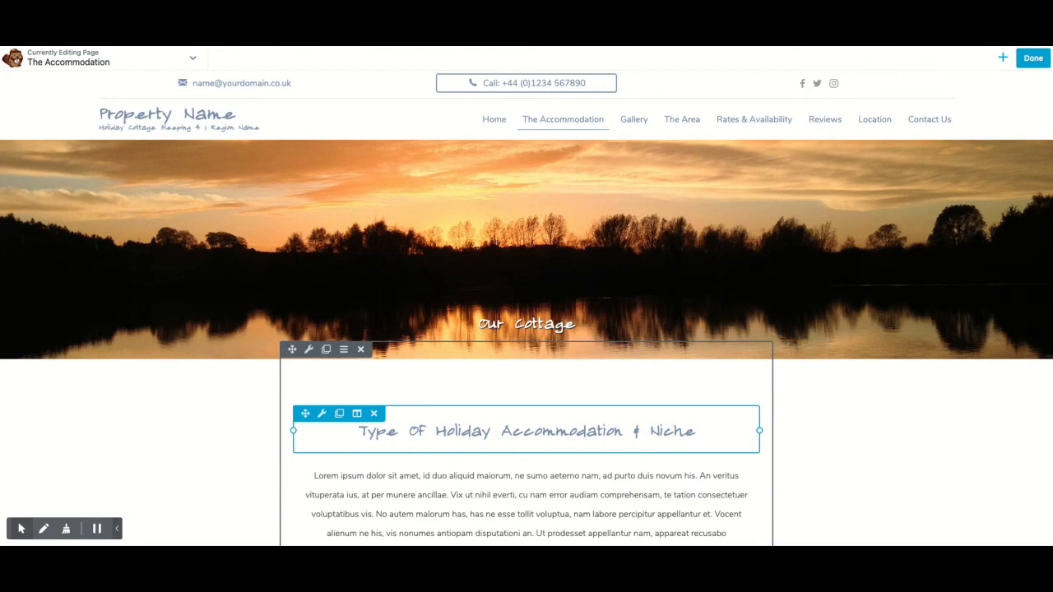
# Step: Look over the room sections of The Accommodation page, finish editing and publish the page
pyautogui.scroll(-6, 587, 427)
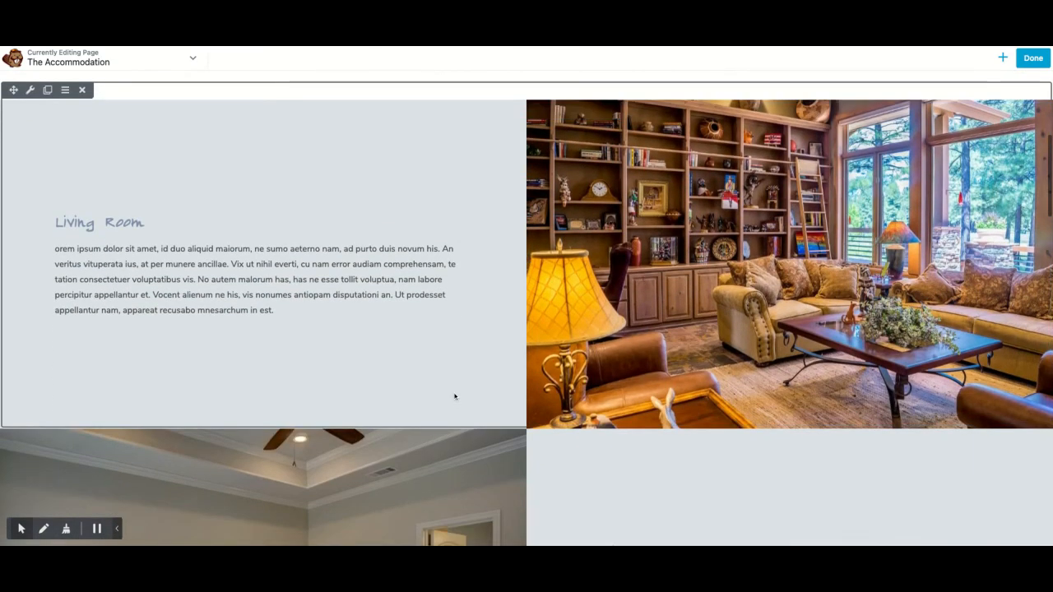
pyautogui.scroll(-6, 749, 356)
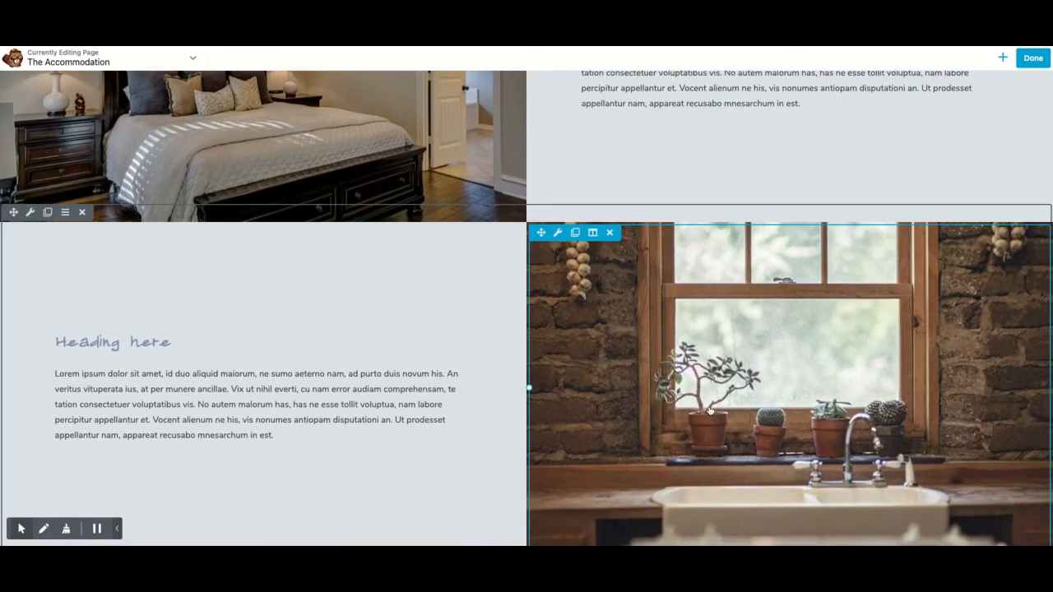
pyautogui.click(1033, 58)
pyautogui.click(979, 58)
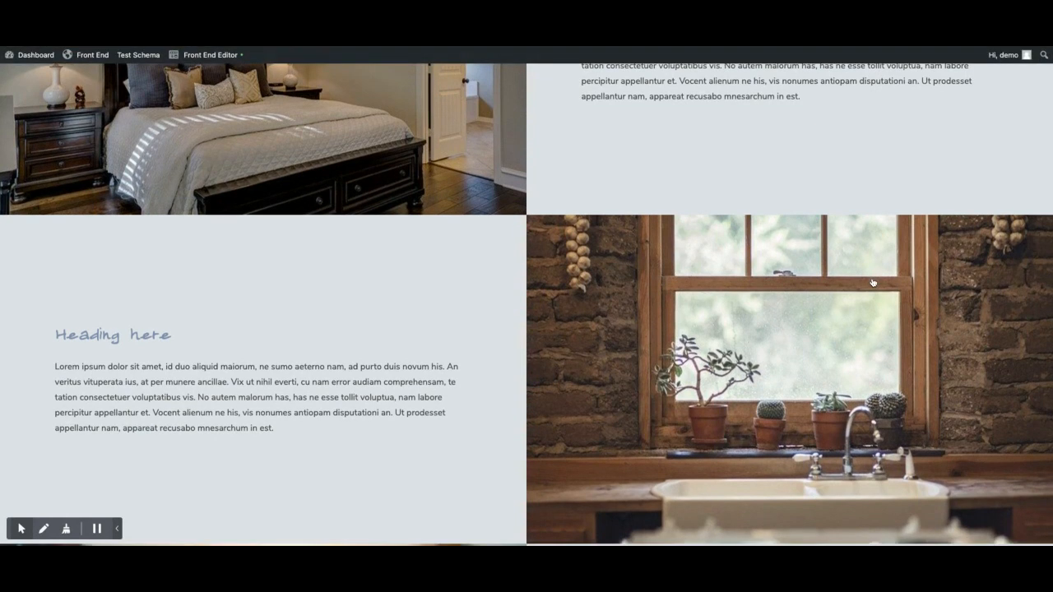